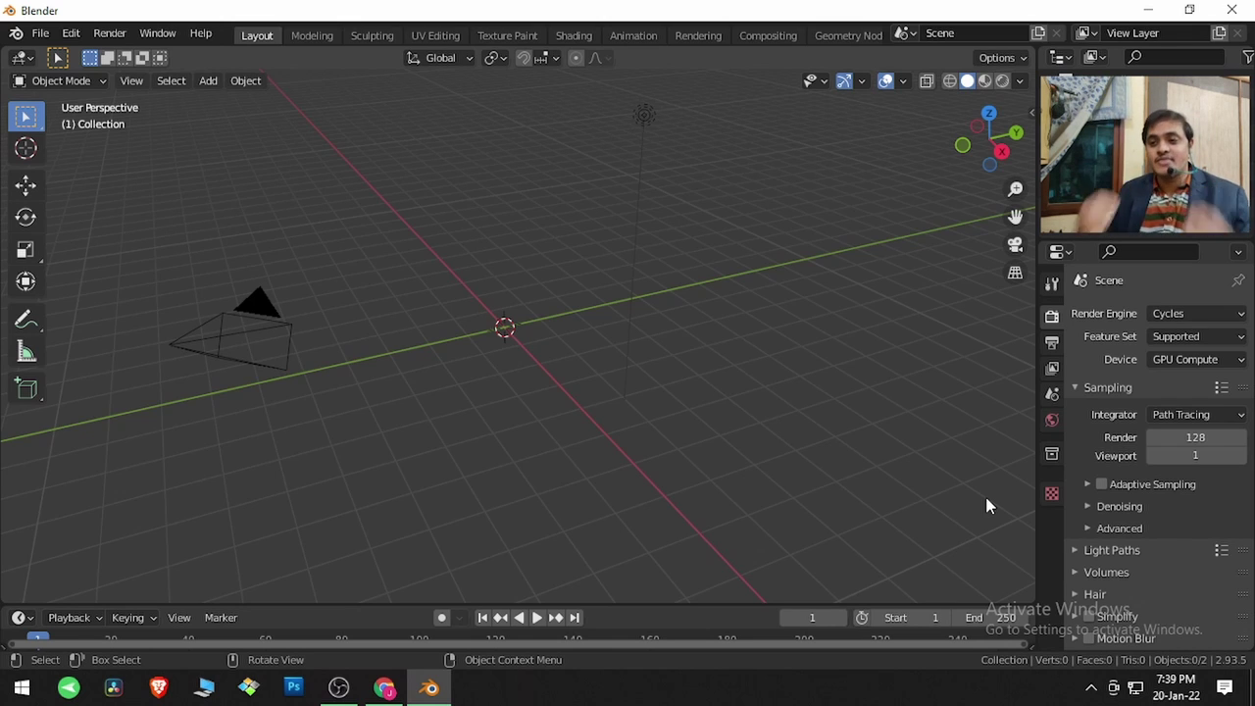
# Create a new file from the Sculpting template and widen the brush toolbar until the brush names show.
pyautogui.click(40, 32)
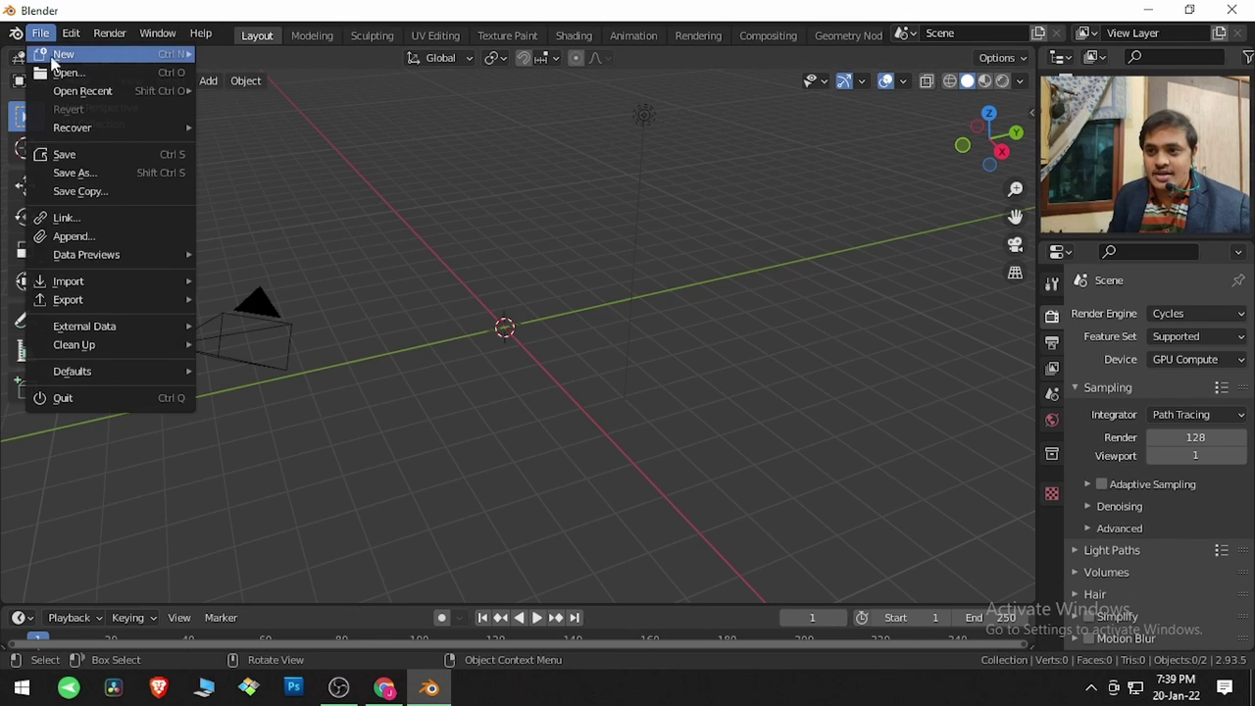
pyautogui.moveTo(64, 54)
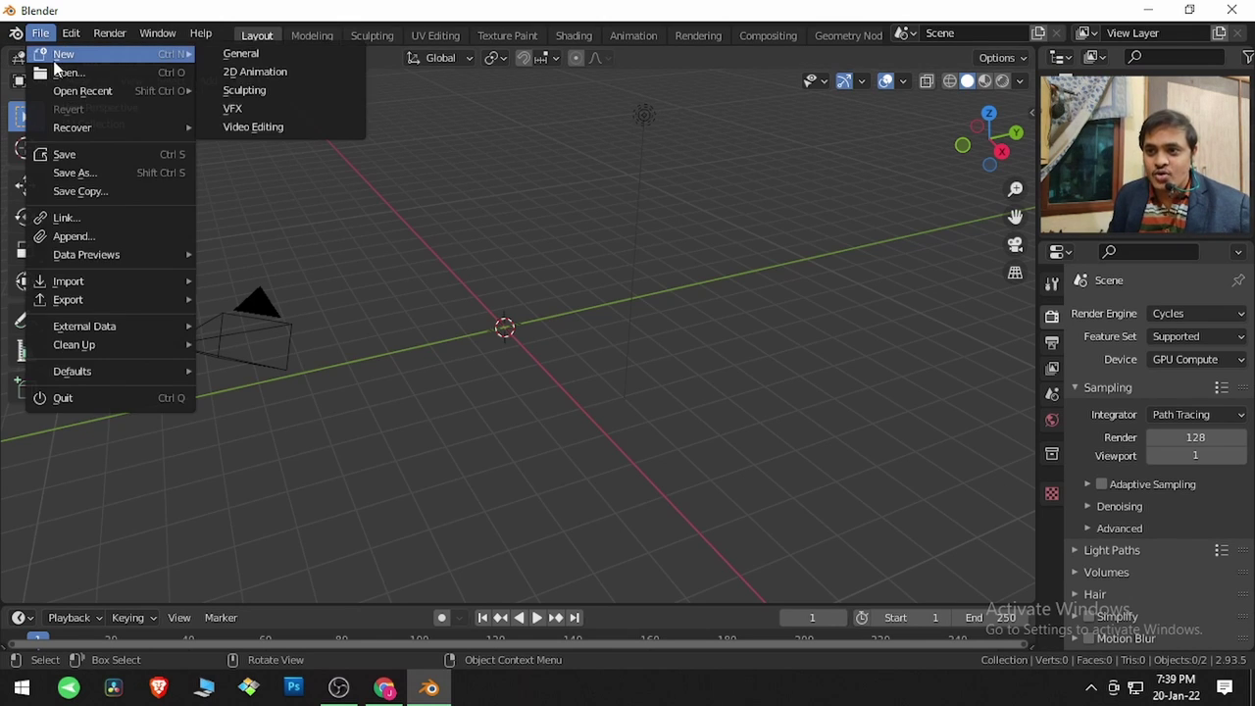
pyautogui.click(262, 86)
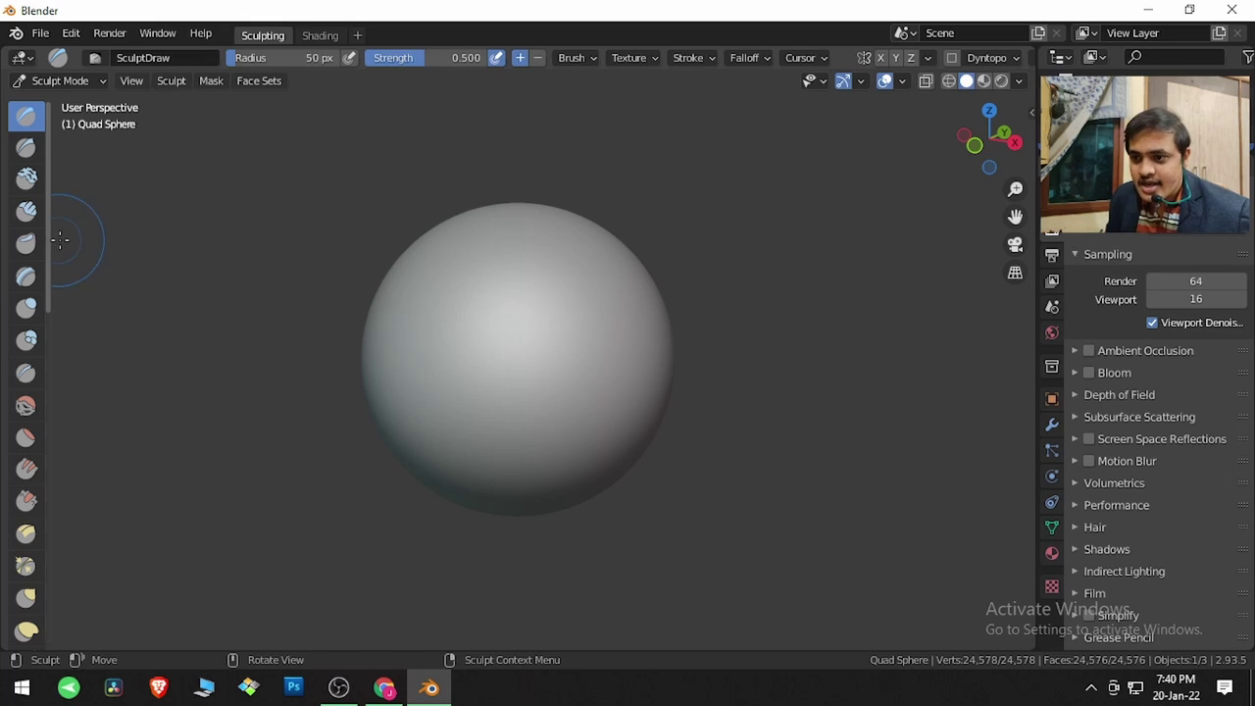
pyautogui.moveTo(50, 244); pyautogui.dragTo(141, 250)
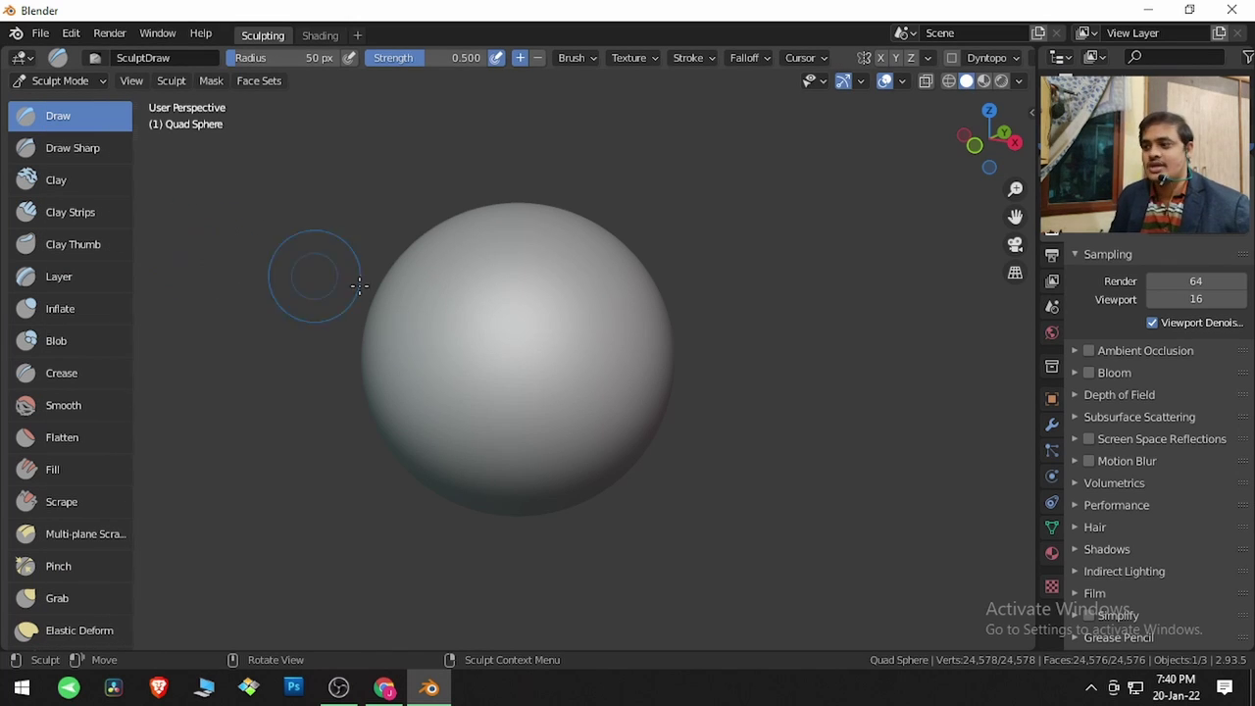
# Display the active tool properties of the Draw brush, down to its full Brush Settings.
pyautogui.scroll(4, 1054, 297)
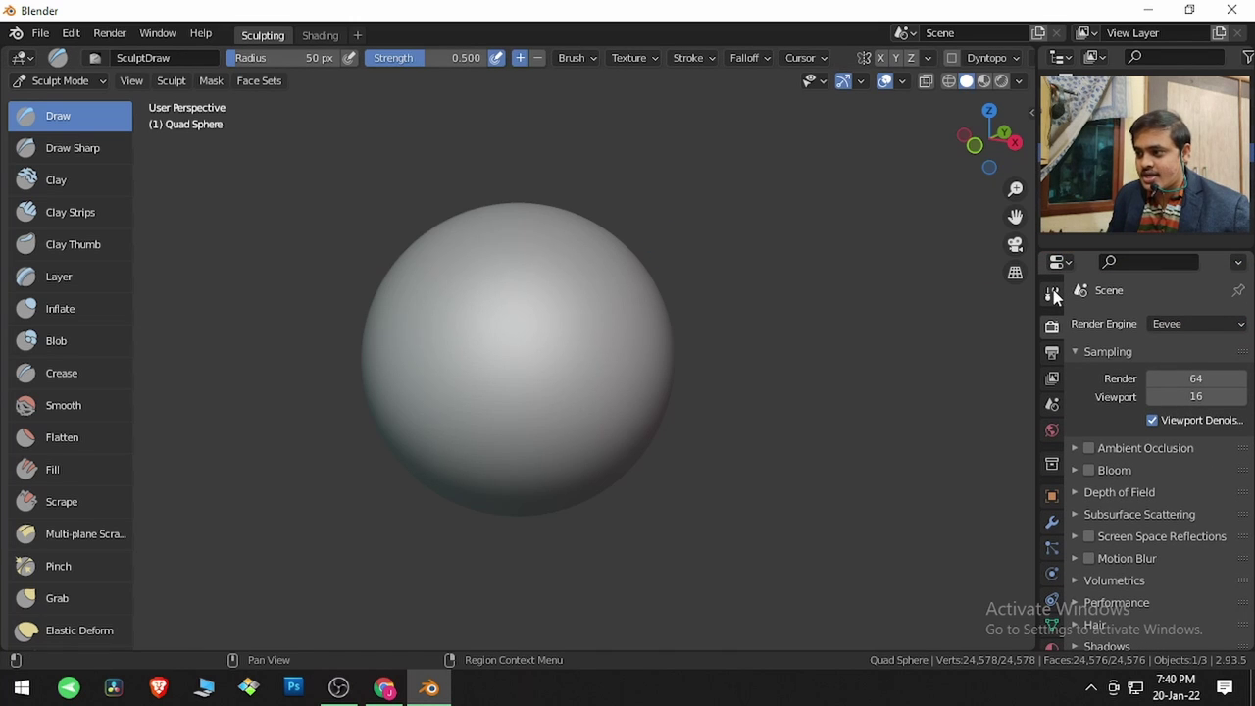
pyautogui.click(1053, 294)
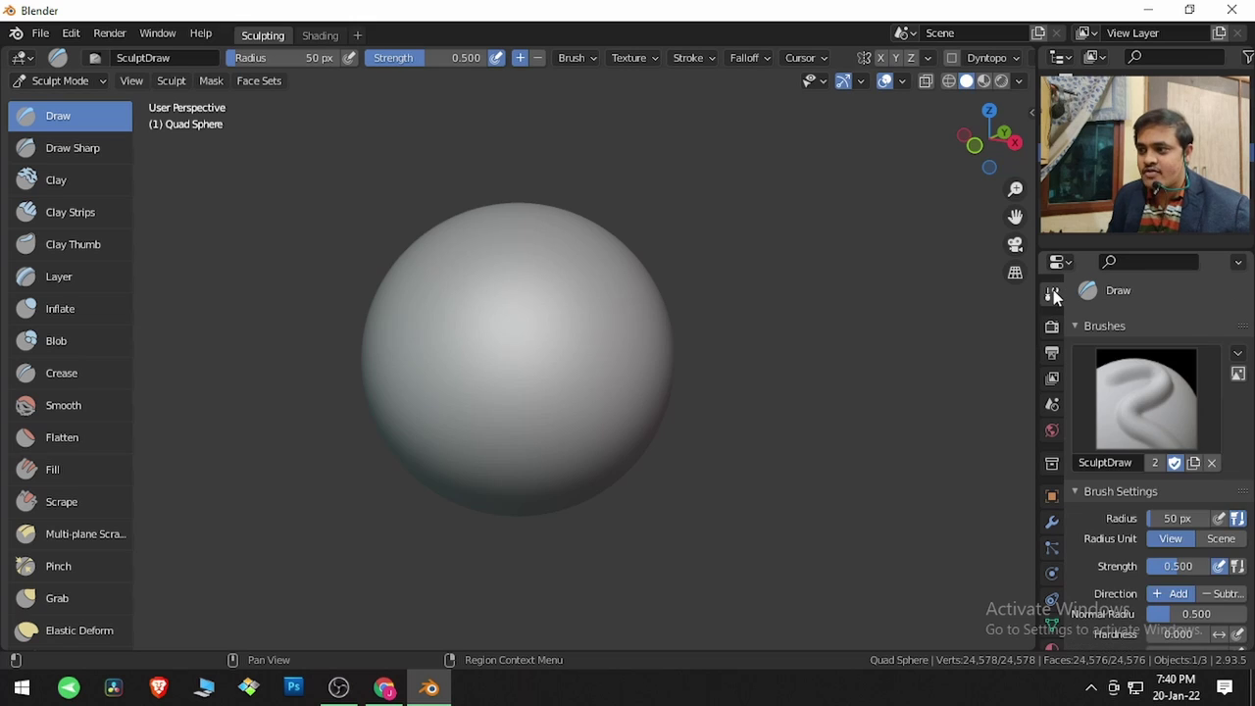
pyautogui.scroll(-3, 1142, 520)
pyautogui.scroll(-1, 1142, 521)
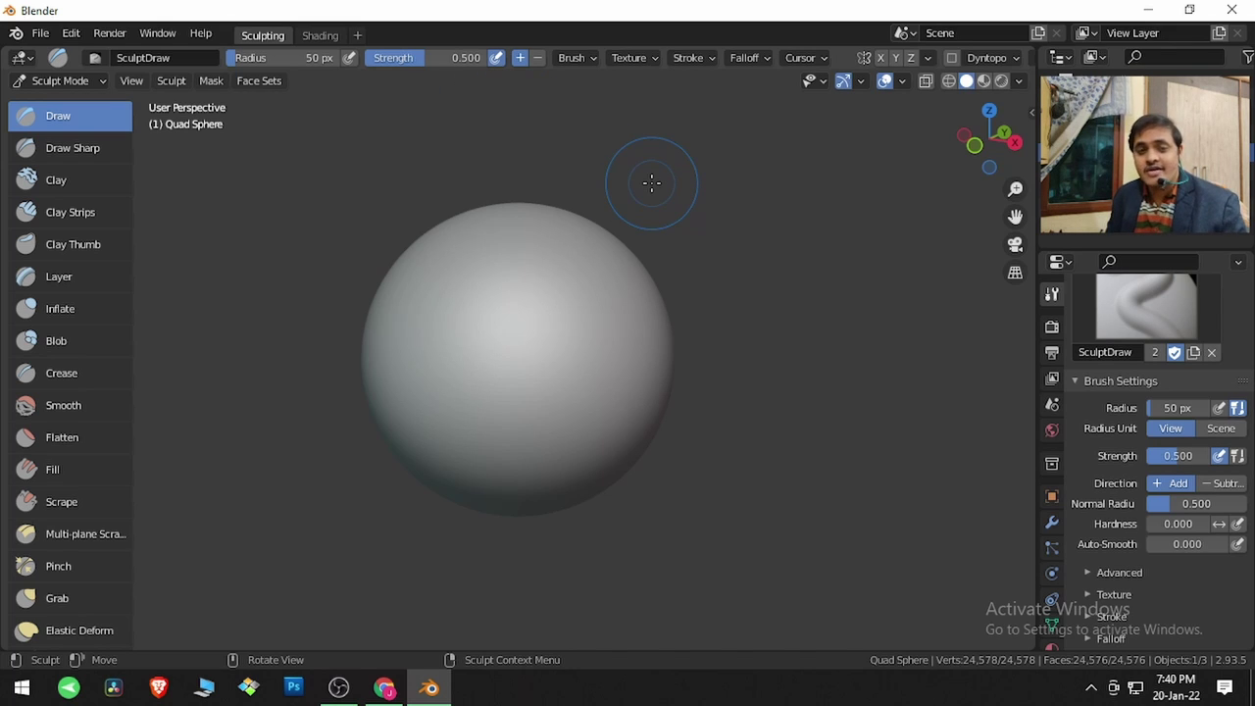
# Sculpt a short vertical Draw stroke on the sphere, plus a second one beside it with Hardness set to 1.000.
pyautogui.rightClick(584, 294)
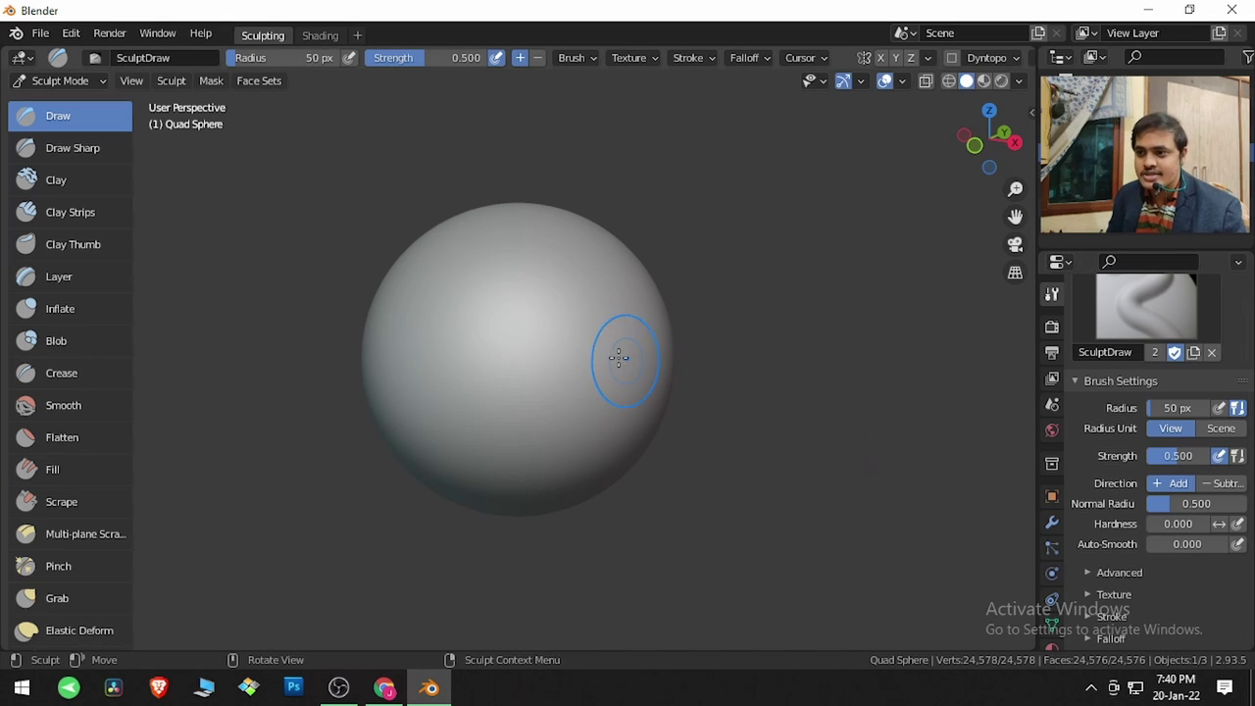
pyautogui.moveTo(487, 327)
pyautogui.mouseDown()
pyautogui.moveTo(490, 395)
pyautogui.moveTo(492, 288)
pyautogui.moveTo(490, 352)
pyautogui.mouseUp()
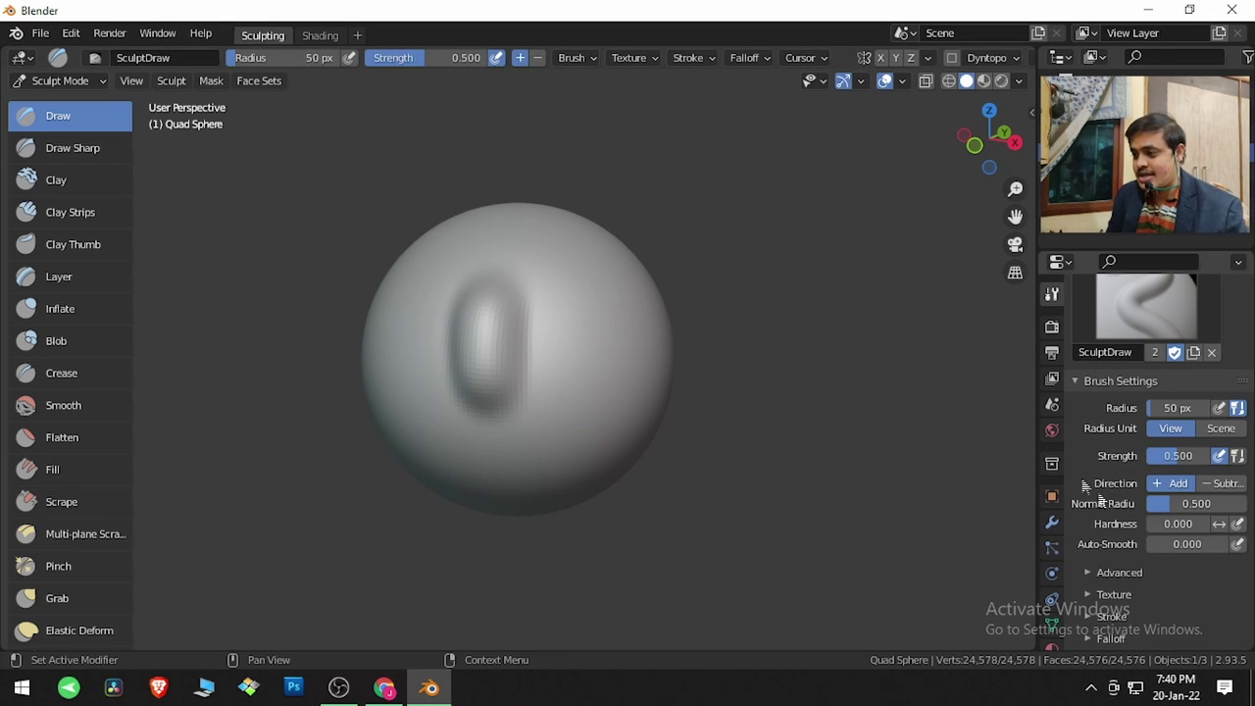
pyautogui.moveTo(1157, 524); pyautogui.dragTo(1221, 523)
pyautogui.moveTo(565, 313)
pyautogui.mouseDown()
pyautogui.moveTo(574, 406)
pyautogui.moveTo(578, 284)
pyautogui.moveTo(573, 411)
pyautogui.moveTo(579, 324)
pyautogui.mouseUp()
pyautogui.moveTo(579, 324); pyautogui.dragTo(507, 330, button='middle')
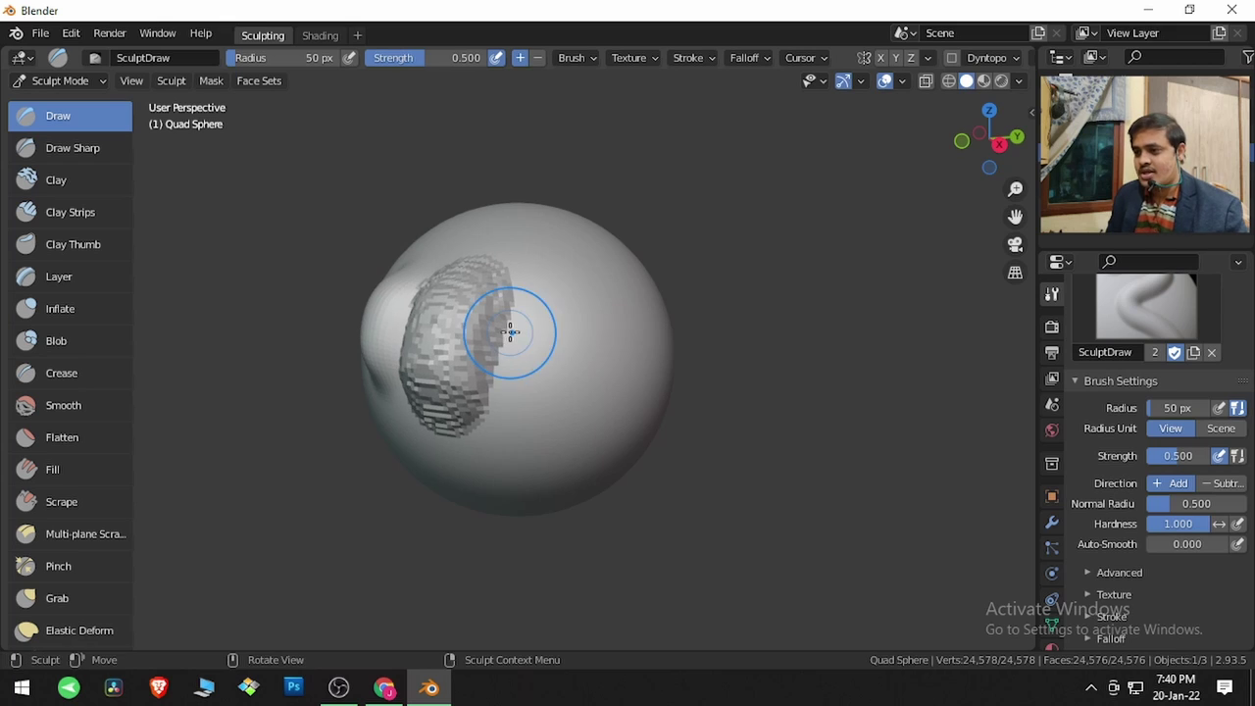
# Set the Draw brush's Hardness to 0.296 and sculpt a third vertical stroke beside the rough one.
pyautogui.moveTo(1162, 523)
pyautogui.mouseDown()
pyautogui.moveTo(1182, 529)
pyautogui.moveTo(1157, 525)
pyautogui.mouseUp()
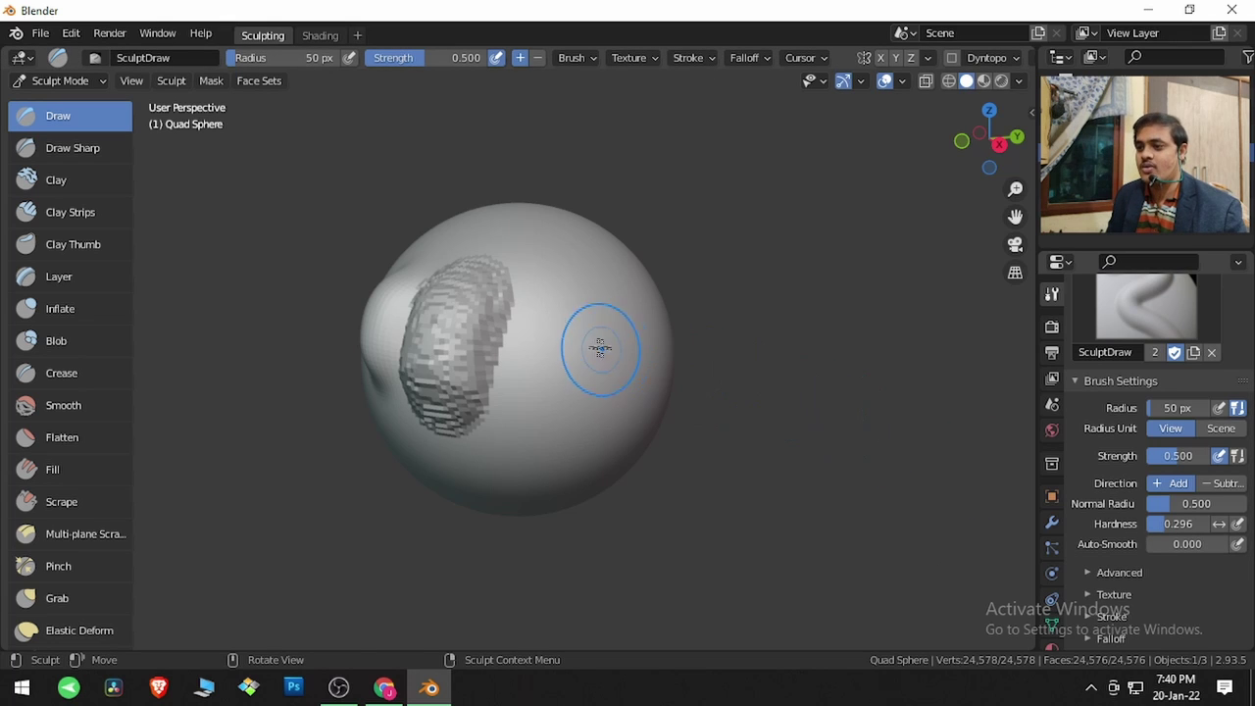
pyautogui.moveTo(552, 317)
pyautogui.mouseDown()
pyautogui.moveTo(547, 419)
pyautogui.moveTo(563, 300)
pyautogui.moveTo(553, 363)
pyautogui.moveTo(608, 431)
pyautogui.mouseUp()
pyautogui.moveTo(608, 431)
pyautogui.mouseDown(button='middle')
pyautogui.moveTo(574, 323)
pyautogui.moveTo(588, 356)
pyautogui.mouseUp(button='middle')
# Set the Draw brush's Auto-Smooth to 1.000, sculpt a fourth vertical stroke, and compare the strokes from several angles.
pyautogui.moveTo(1162, 544); pyautogui.dragTo(1228, 544)
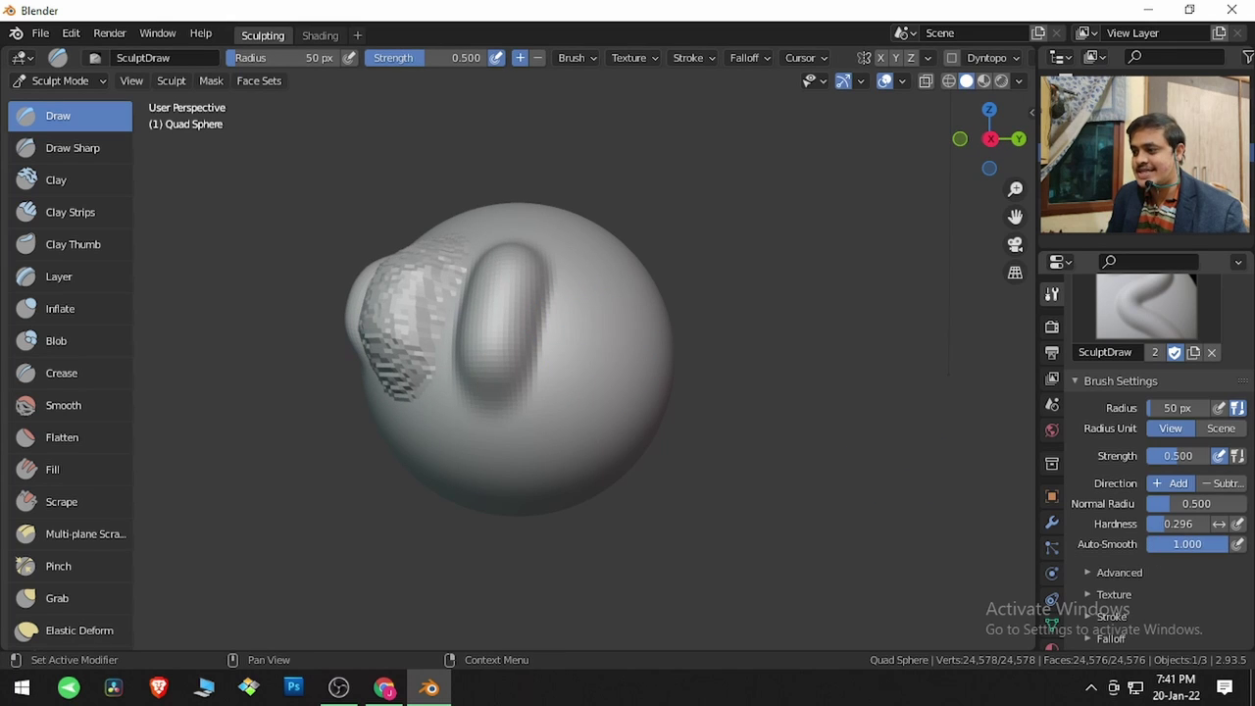
pyautogui.moveTo(578, 309); pyautogui.dragTo(552, 300, button='middle')
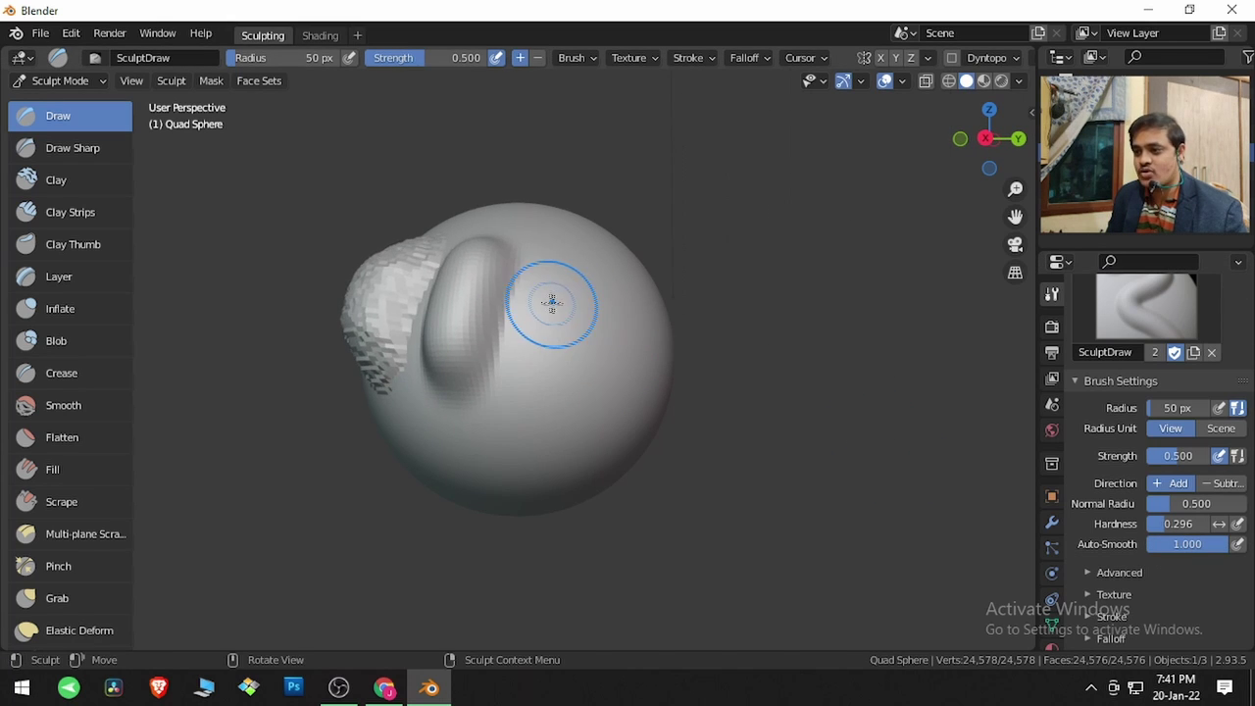
pyautogui.moveTo(563, 285)
pyautogui.mouseDown()
pyautogui.moveTo(539, 367)
pyautogui.moveTo(552, 261)
pyautogui.moveTo(532, 442)
pyautogui.moveTo(540, 359)
pyautogui.mouseUp()
pyautogui.moveTo(540, 359)
pyautogui.mouseDown(button='middle')
pyautogui.moveTo(579, 224)
pyautogui.moveTo(575, 199)
pyautogui.moveTo(549, 186)
pyautogui.mouseUp(button='middle')
pyautogui.moveTo(534, 176)
pyautogui.mouseDown()
pyautogui.moveTo(551, 188)
pyautogui.moveTo(560, 171)
pyautogui.moveTo(546, 183)
pyautogui.moveTo(514, 169)
pyautogui.mouseUp()
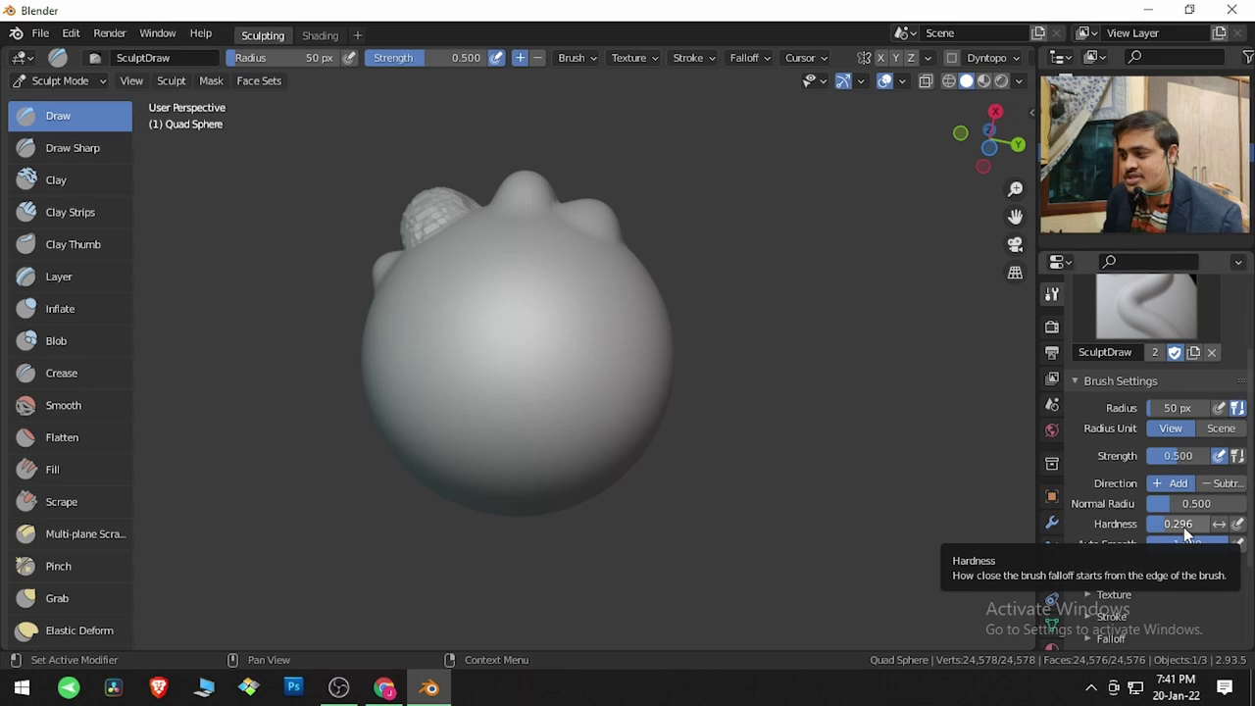
pyautogui.moveTo(730, 338)
pyautogui.mouseDown(button='middle')
pyautogui.moveTo(709, 335)
pyautogui.moveTo(608, 507)
pyautogui.mouseUp(button='middle')
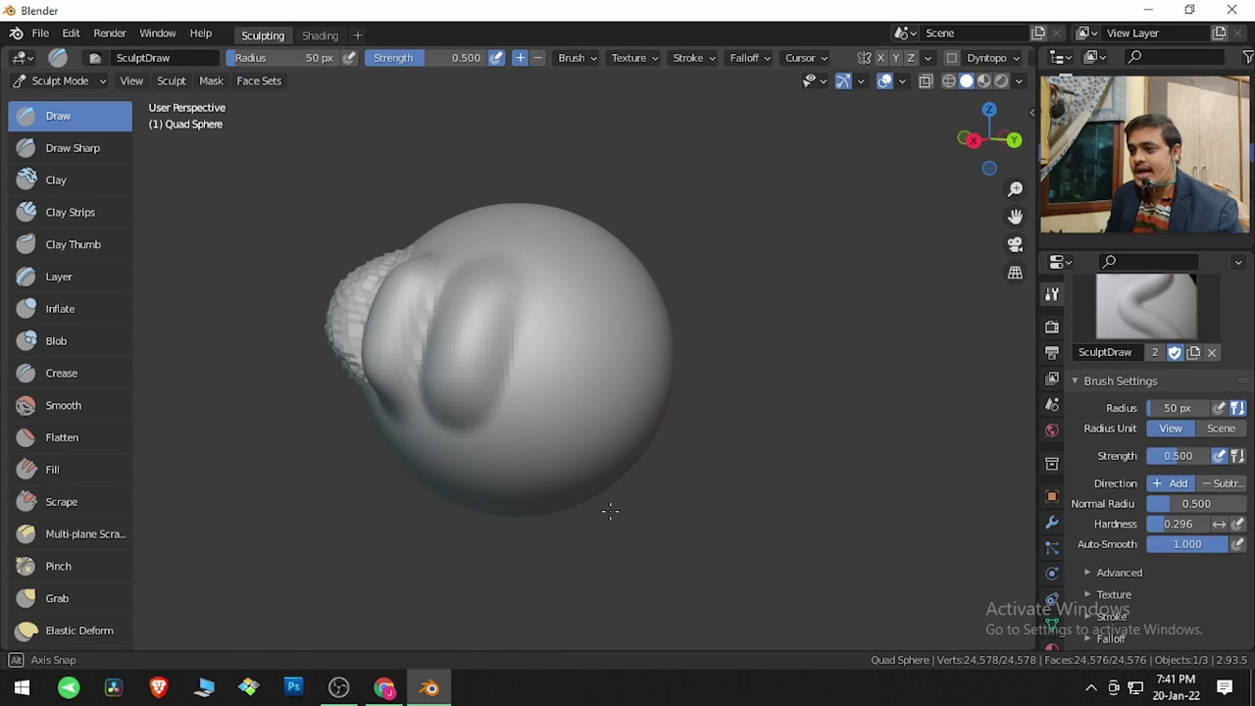
# Compare the brush settings of each brush from Draw Sharp through Crease against Draw, ending with Draw active.
pyautogui.click(84, 145)
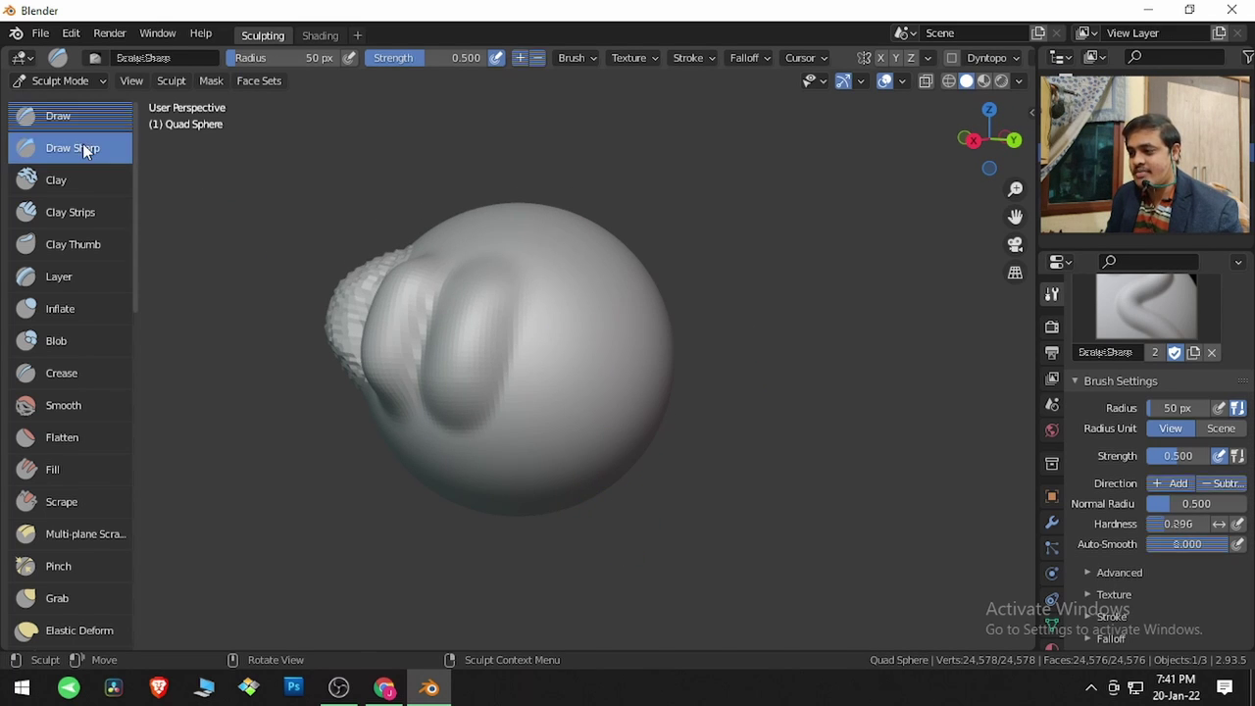
pyautogui.click(83, 180)
pyautogui.click(86, 212)
pyautogui.click(89, 245)
pyautogui.click(88, 277)
pyautogui.click(89, 309)
pyautogui.click(86, 341)
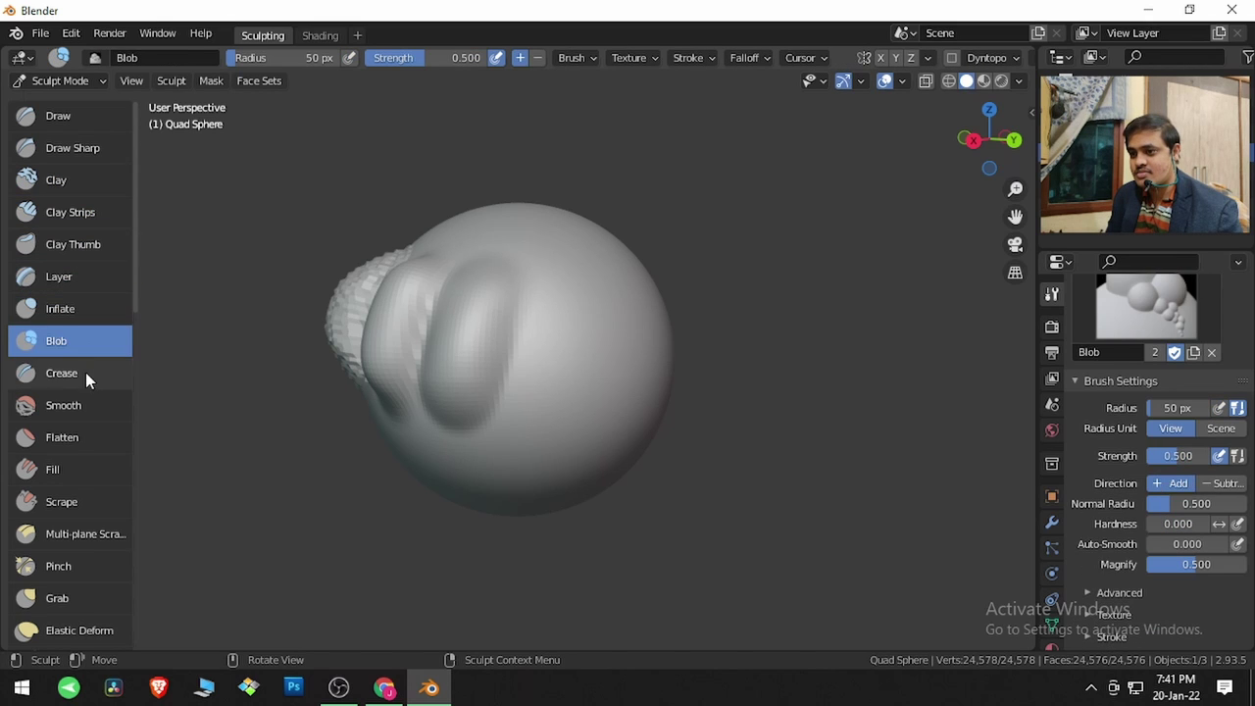
pyautogui.click(85, 372)
pyautogui.click(79, 119)
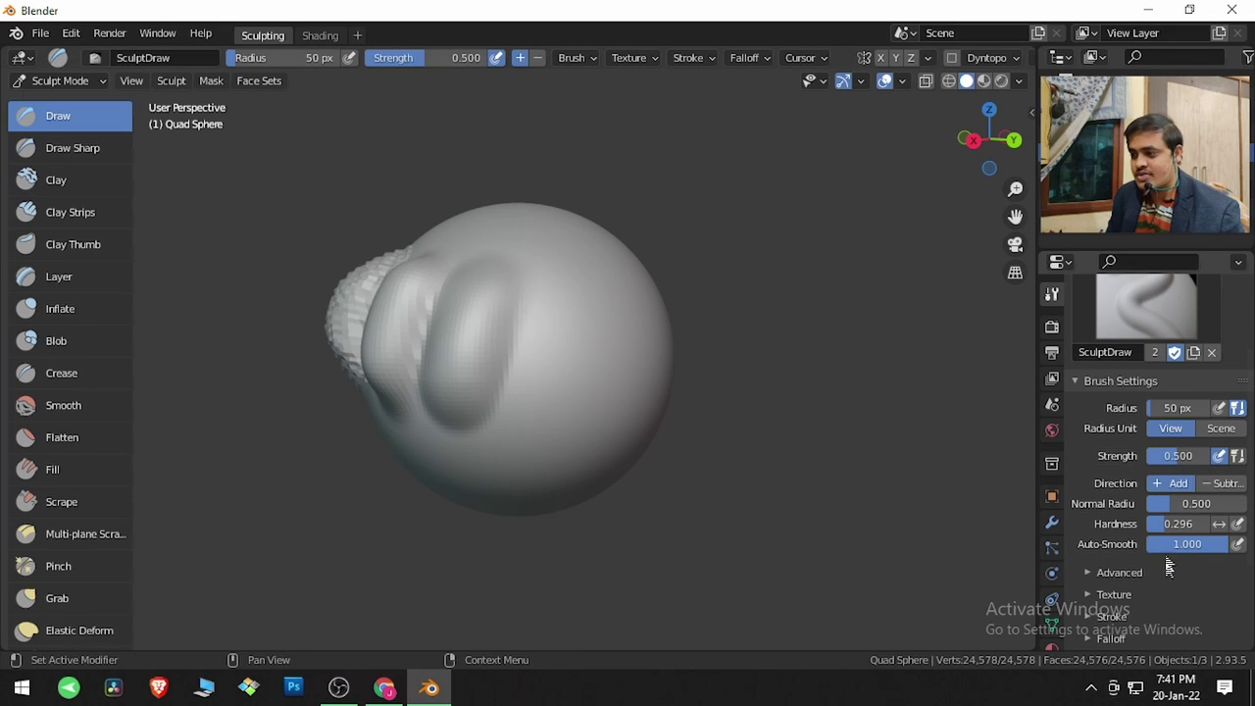
pyautogui.click(87, 145)
pyautogui.click(93, 177)
pyautogui.click(78, 214)
pyautogui.click(79, 253)
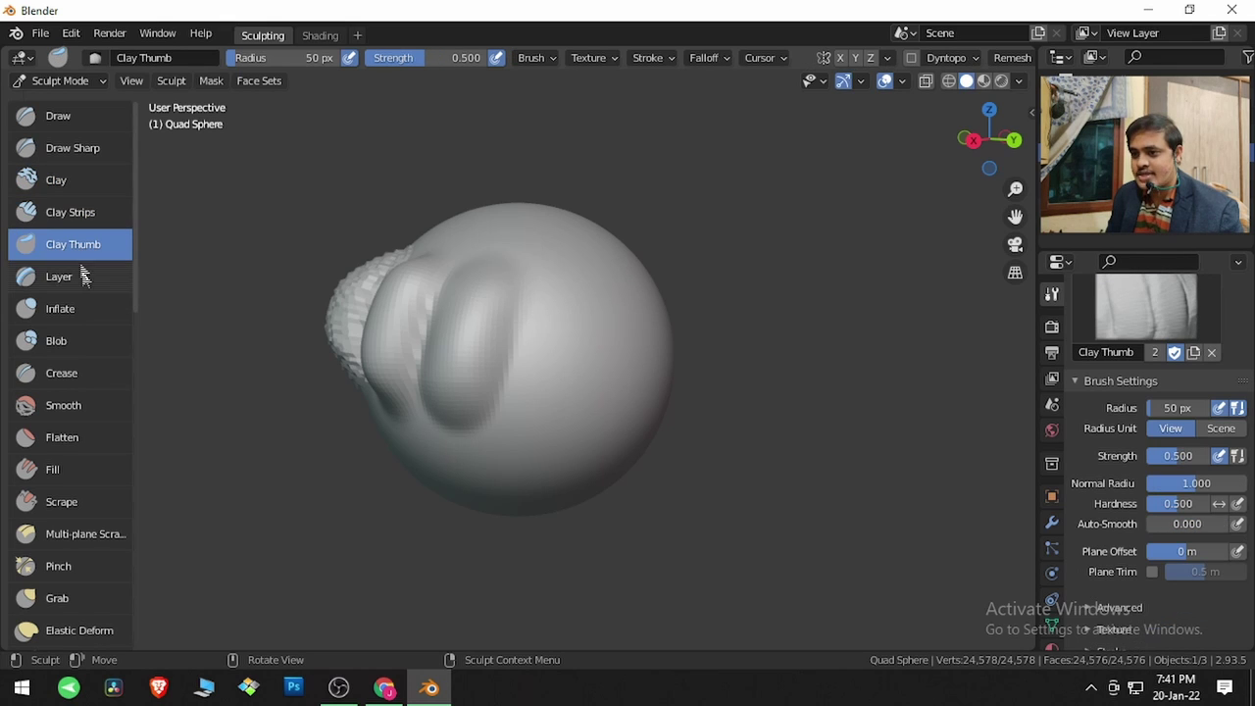
pyautogui.click(82, 277)
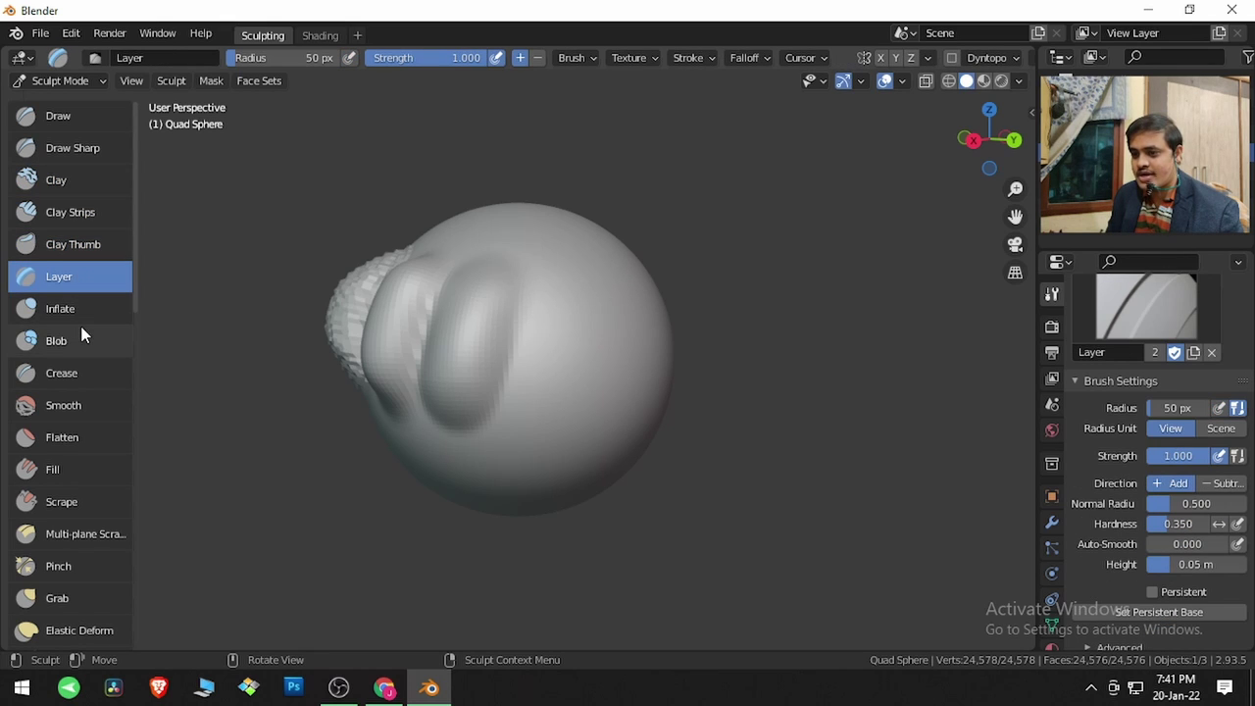
pyautogui.click(82, 309)
pyautogui.click(83, 341)
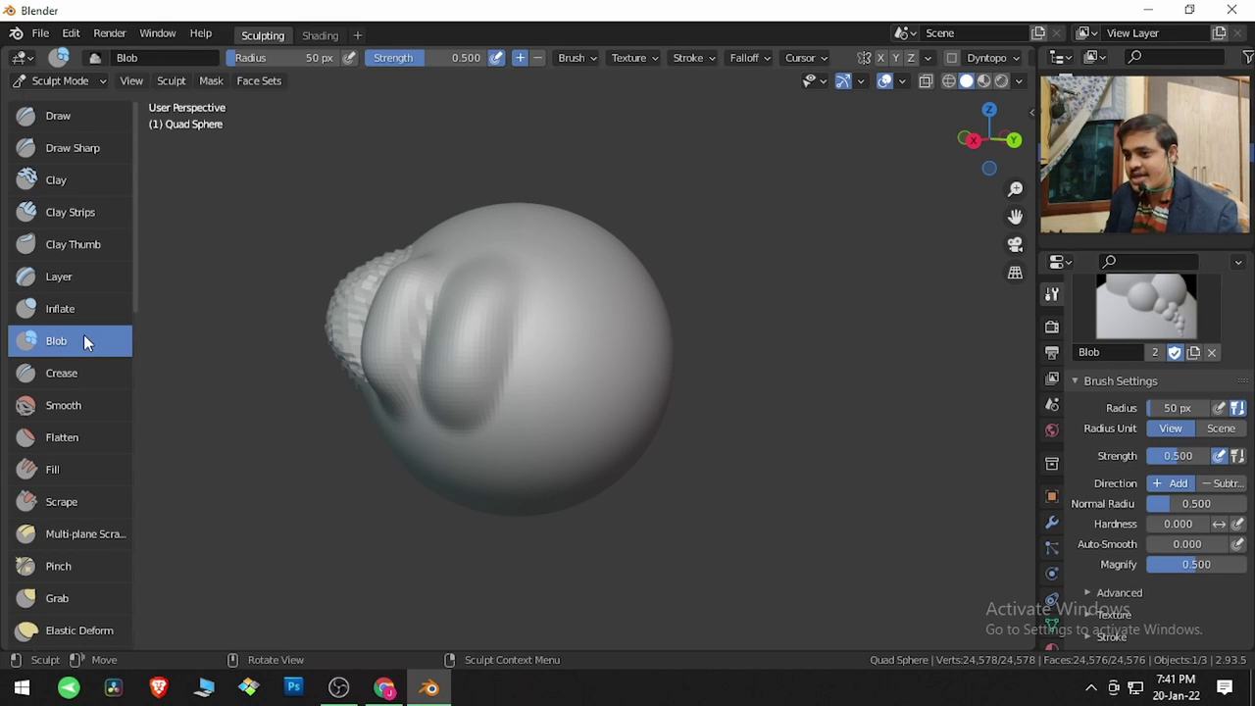
pyautogui.click(83, 372)
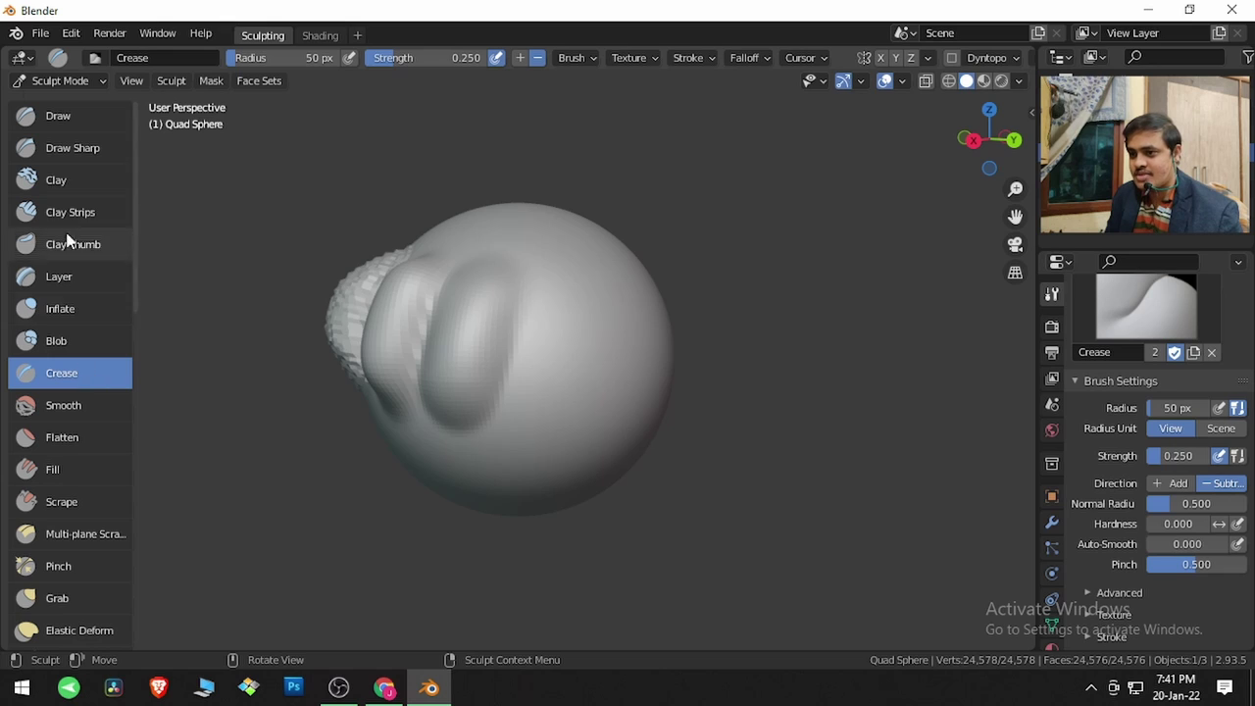
pyautogui.click(71, 119)
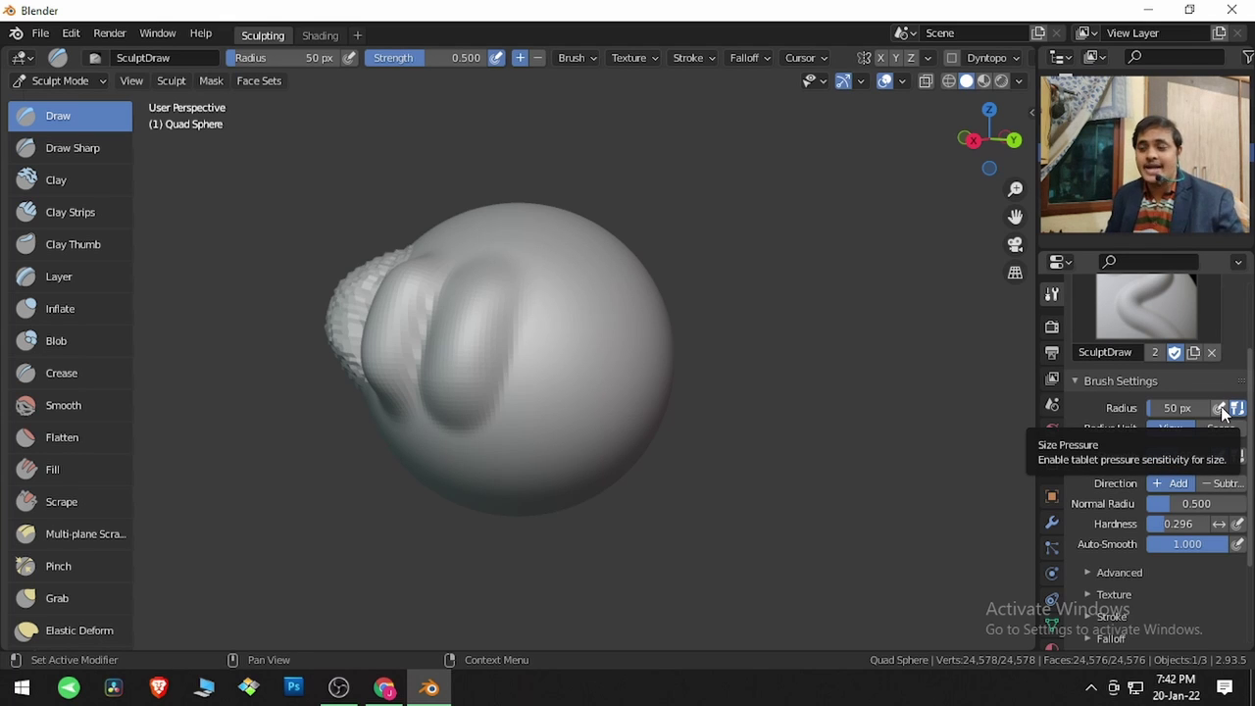
# Switch to Chrome to view the pen tablet image results, including the Huion wired or wireless tablet photo, and return to Blender.
pyautogui.click(392, 691)
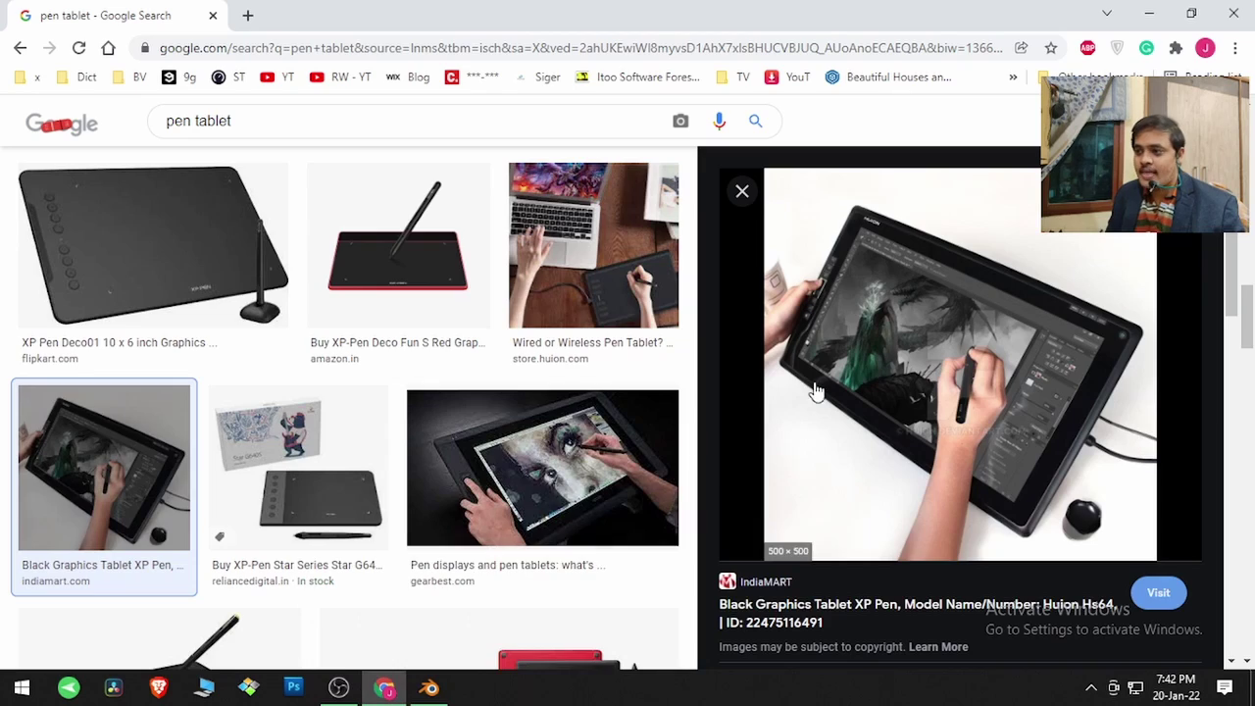
pyautogui.scroll(3, 673, 421)
pyautogui.click(675, 421)
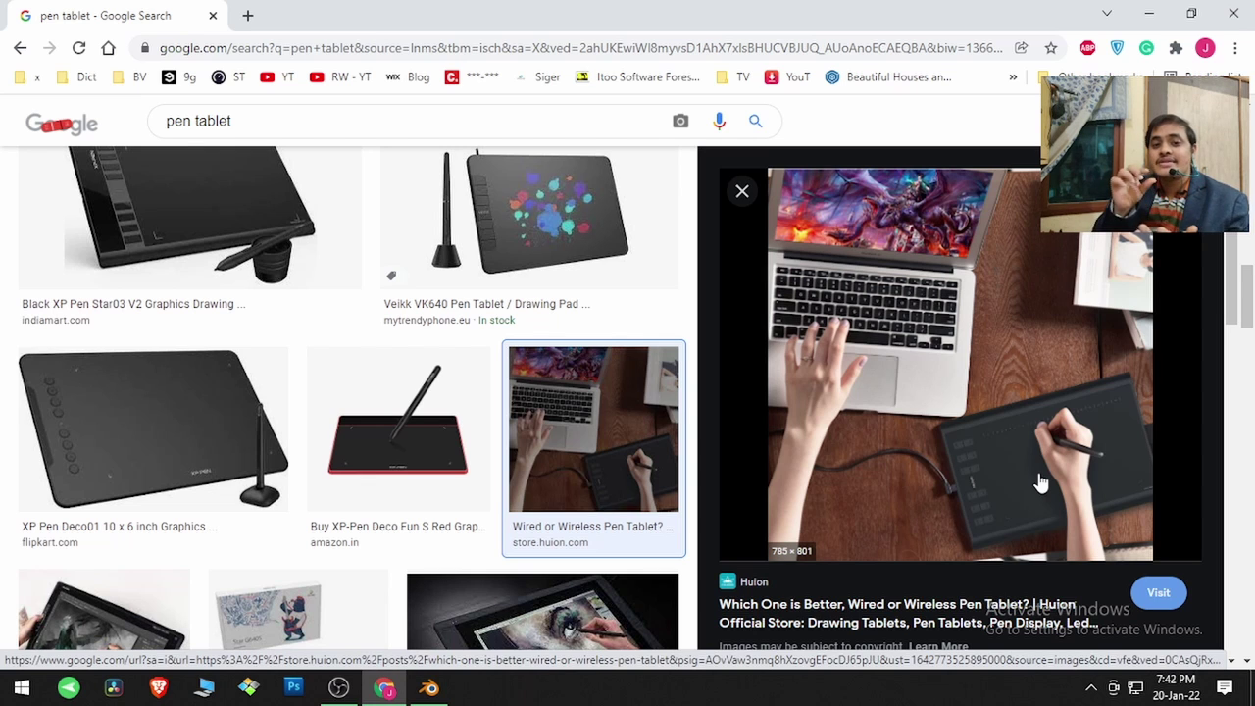
pyautogui.click(424, 670)
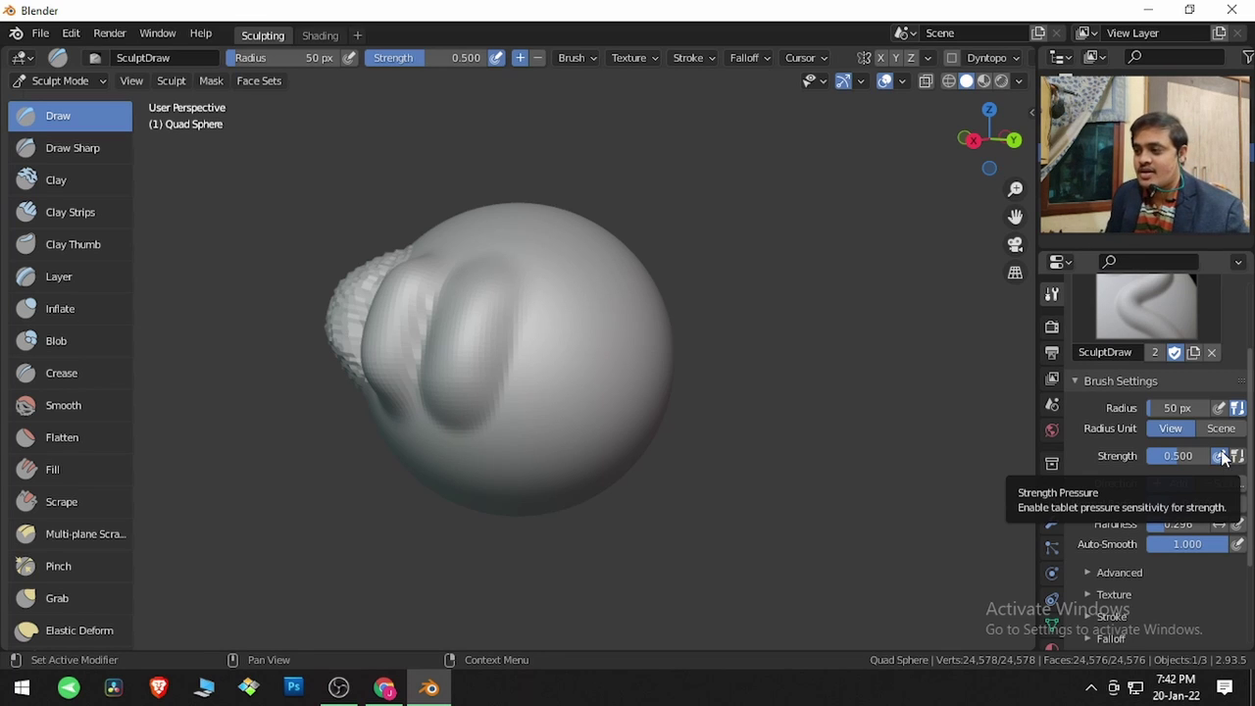
# Try the Draw brush's size pressure option and the Scene radius unit, restoring each setting after trying it.
pyautogui.click(1219, 410)
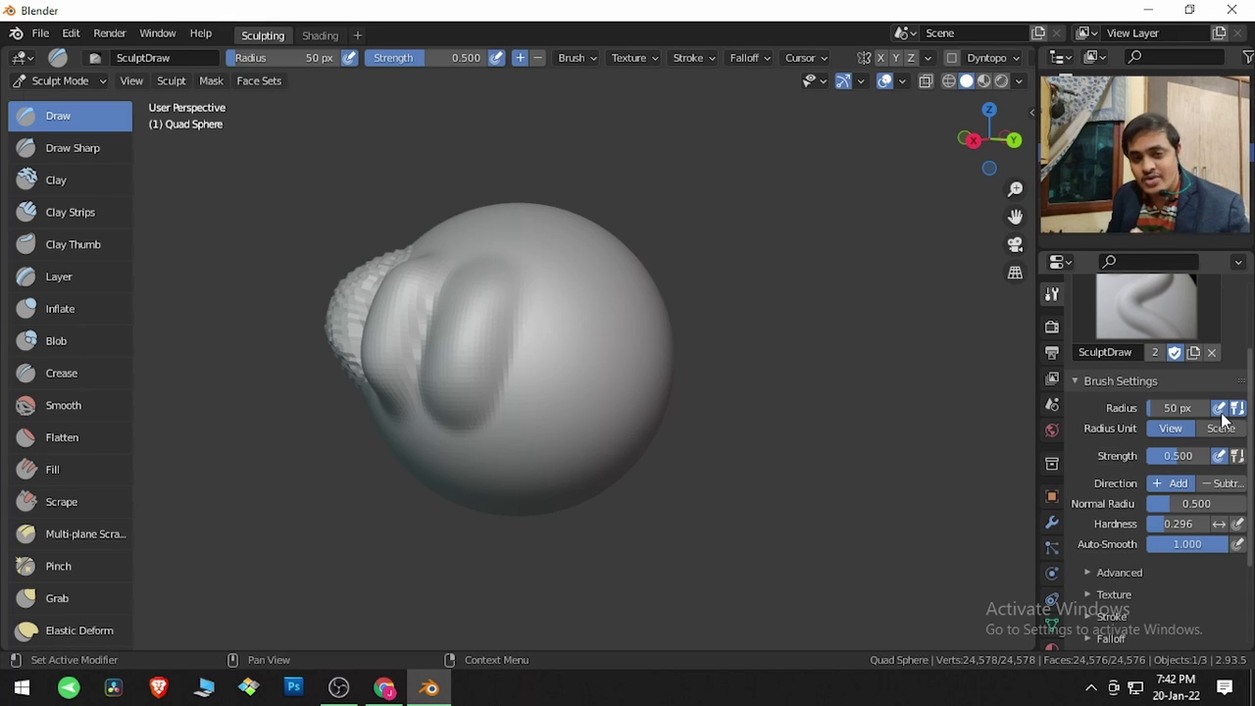
pyautogui.click(1220, 409)
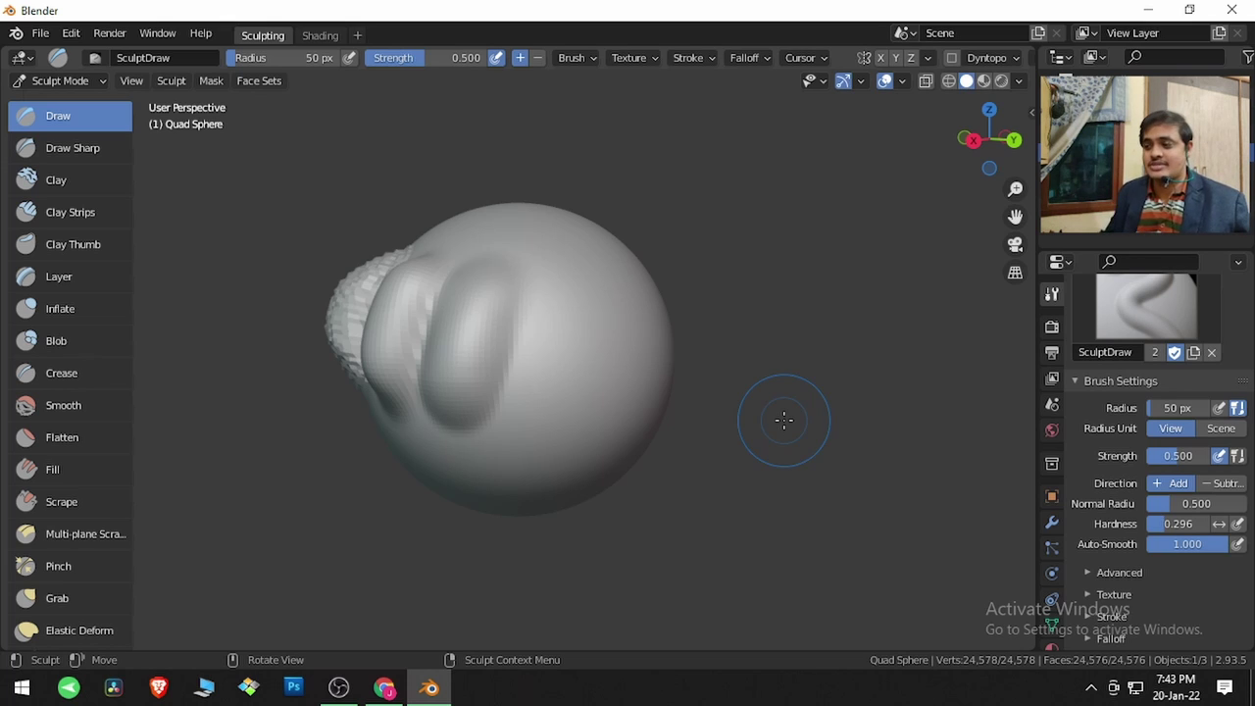
pyautogui.click(1220, 429)
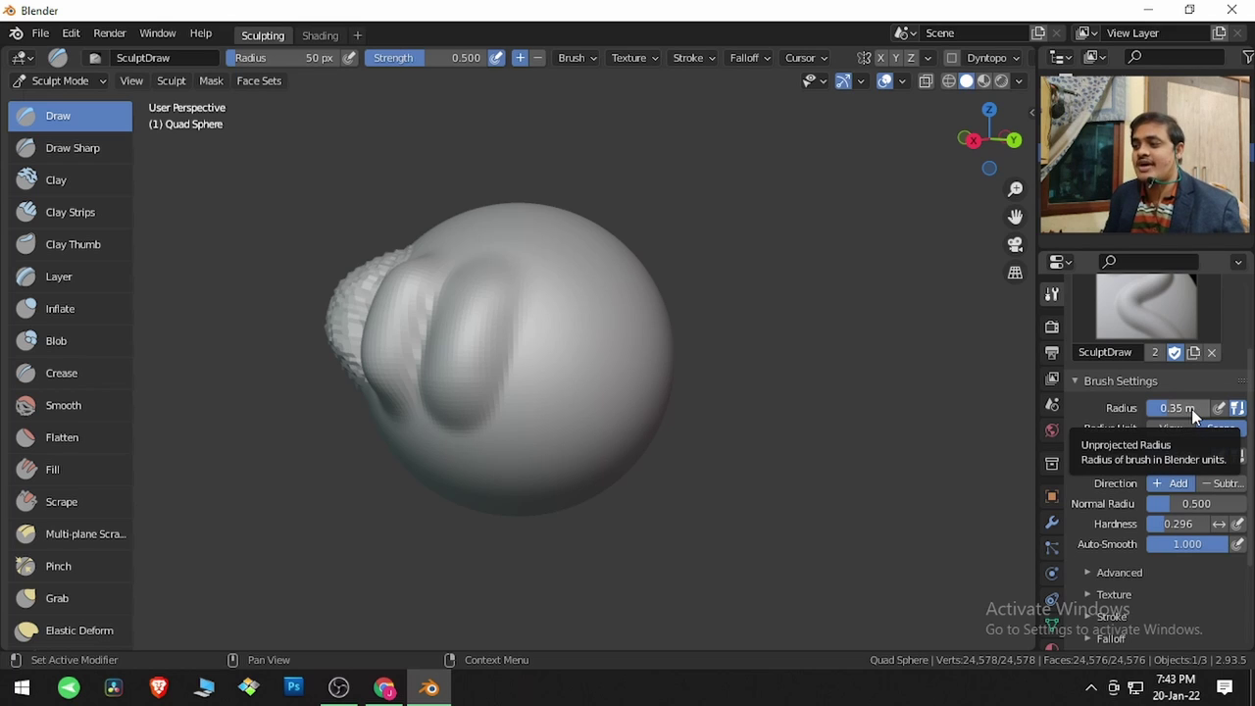
pyautogui.click(1182, 431)
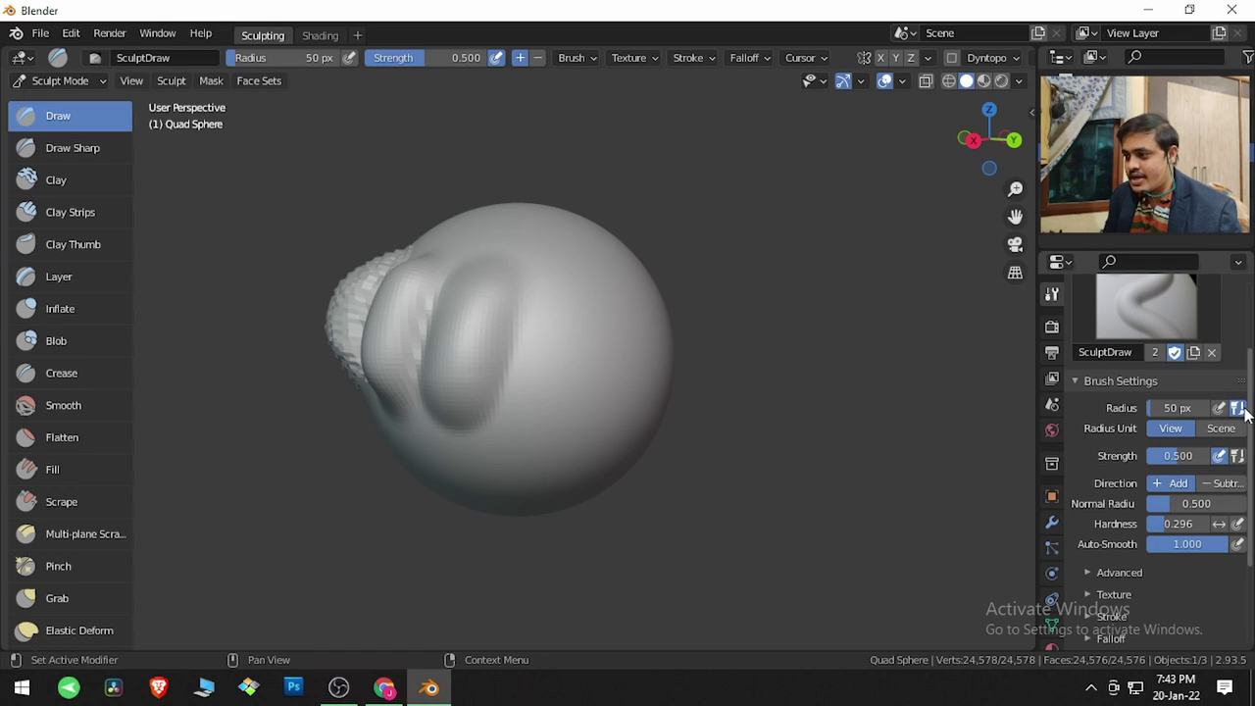
# Set the shared brush Radius to 150 px on the Draw brush and check it on the Draw Sharp brush.
pyautogui.click(1179, 407)
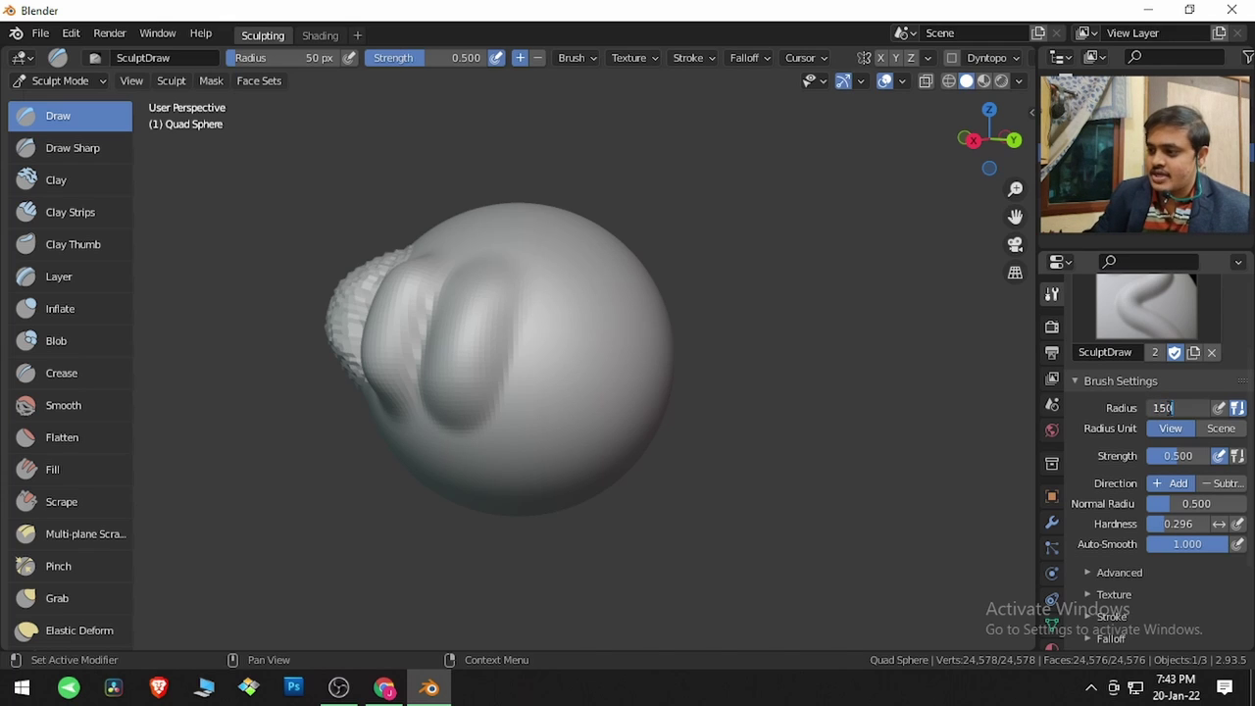
pyautogui.press('Return')
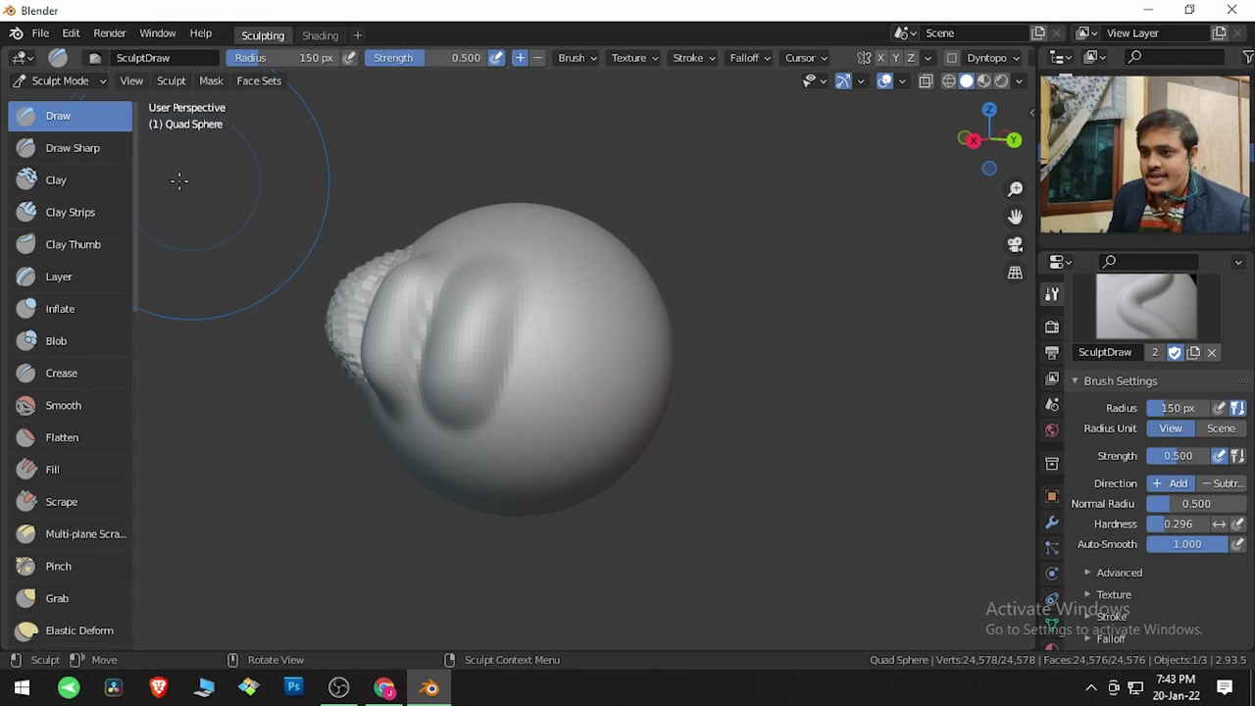
pyautogui.click(106, 156)
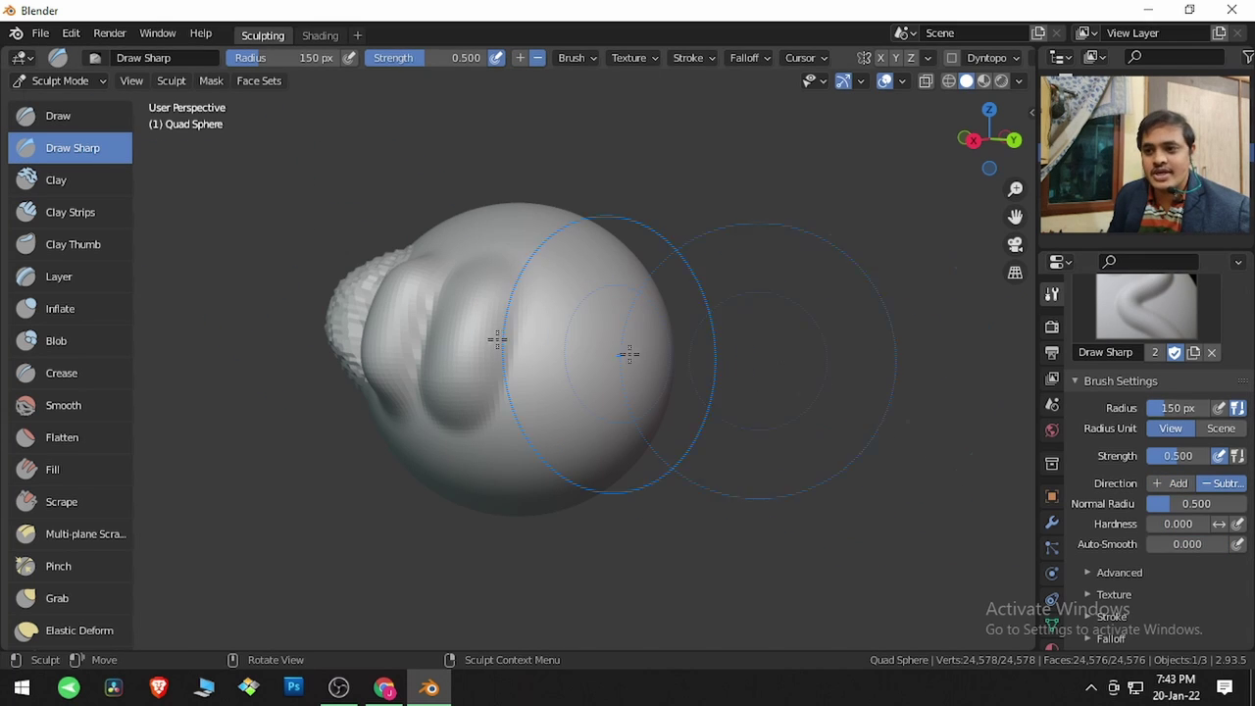
# Select the Crease brush and turn off the unified radius so brushes use their own sizes.
pyautogui.click(86, 378)
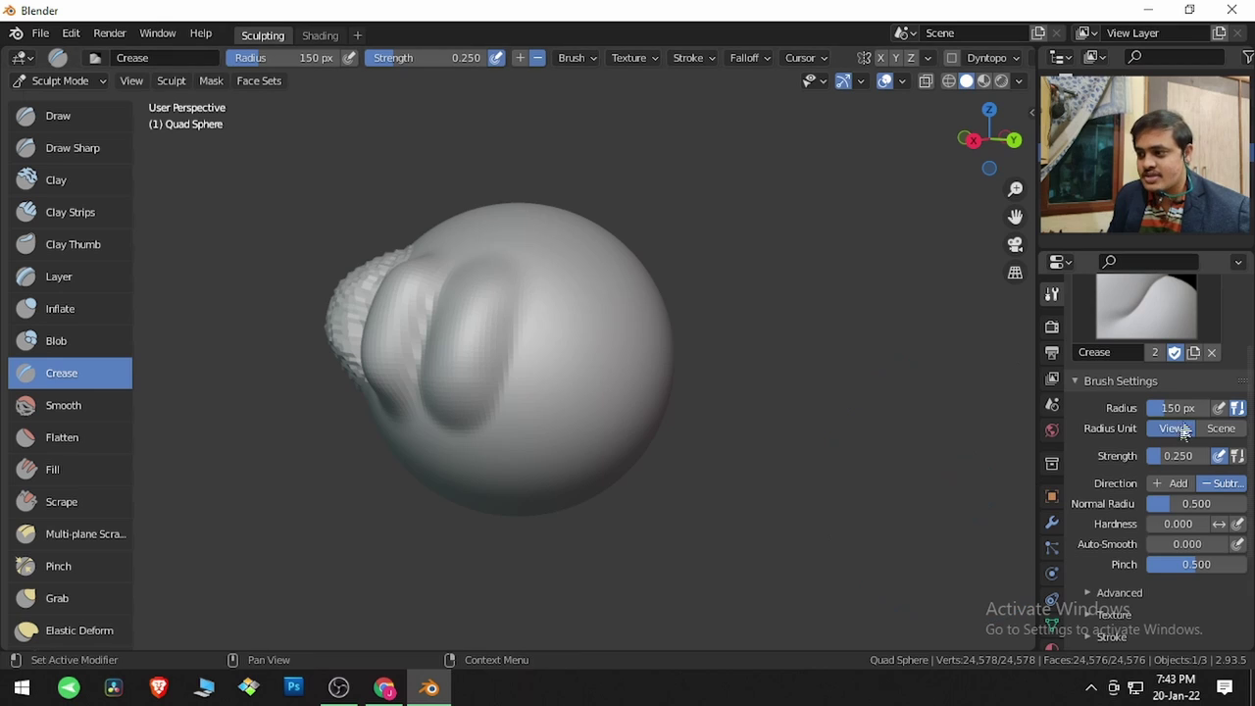
pyautogui.click(1239, 412)
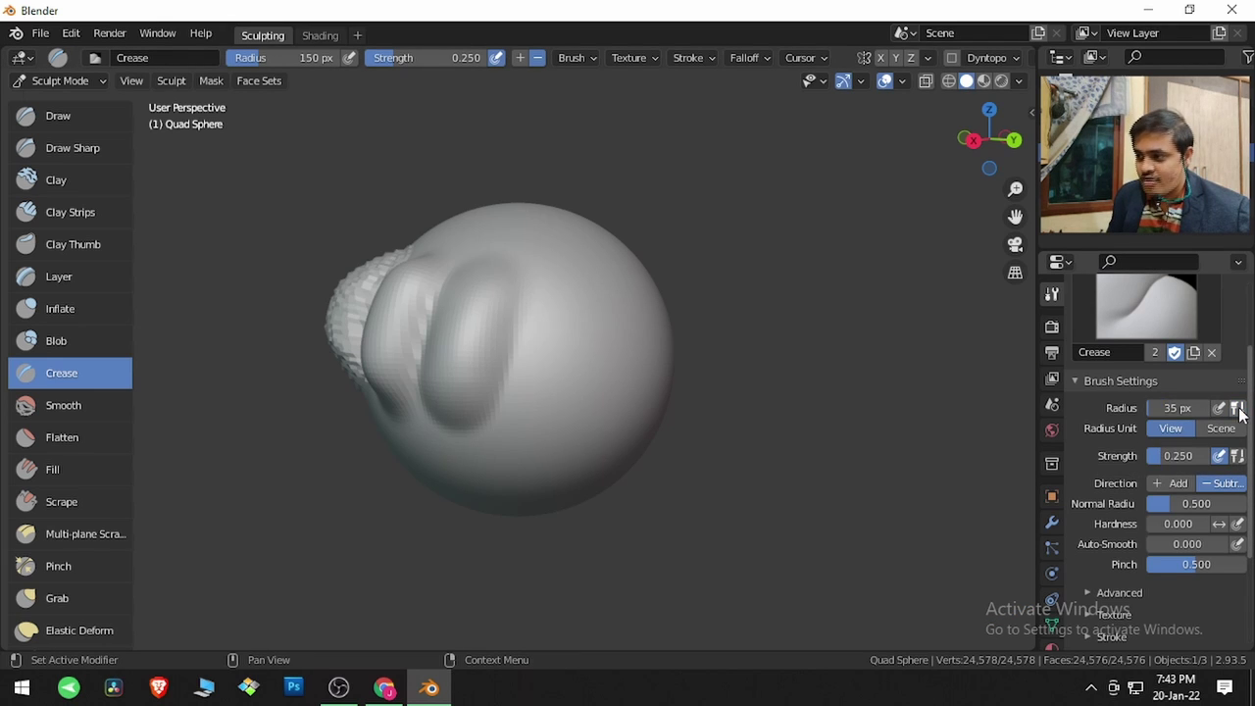
# Set the Crease brush's own radius to 50 px and the Draw brush's to 175 px, and switch back to Crease to compare.
pyautogui.click(1196, 404)
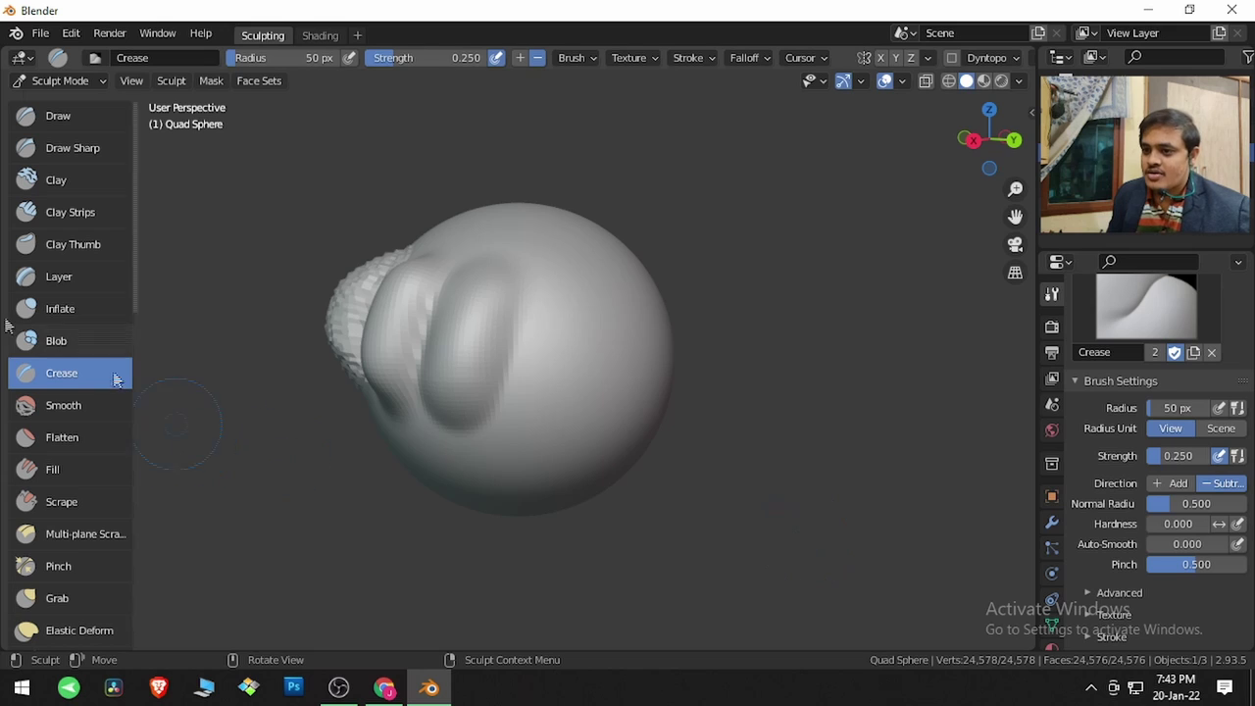
pyautogui.click(75, 110)
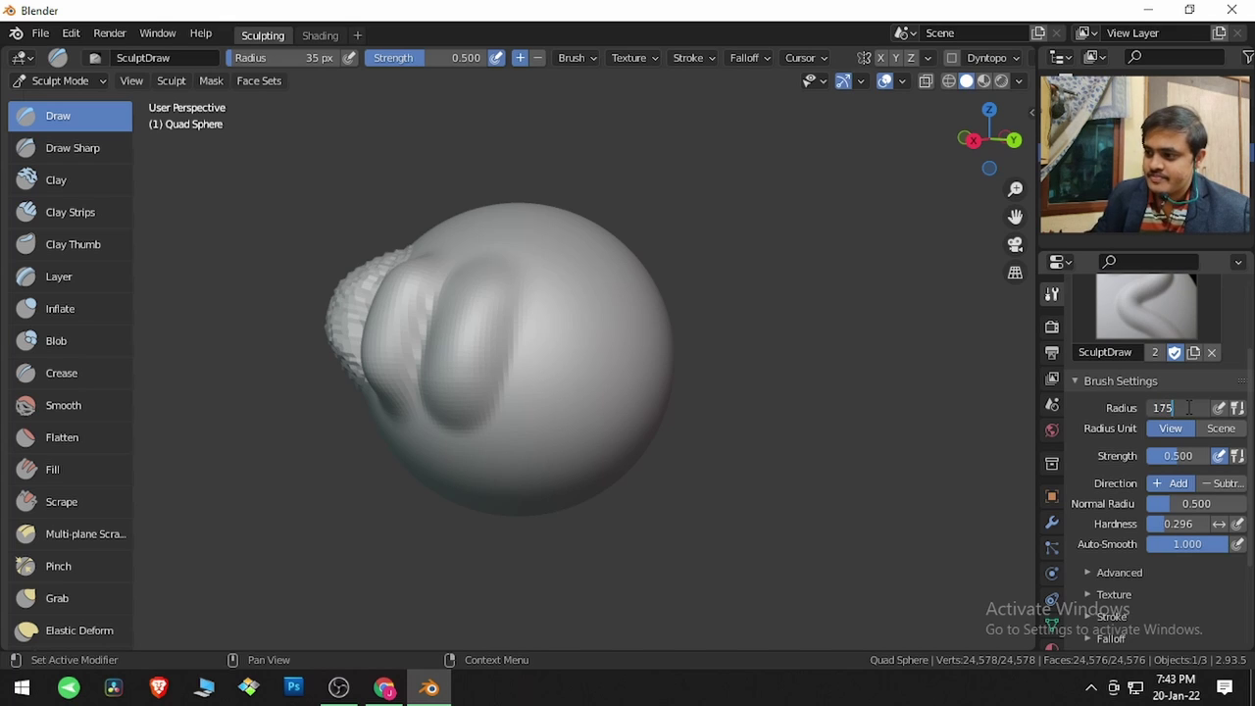
pyautogui.press('Return')
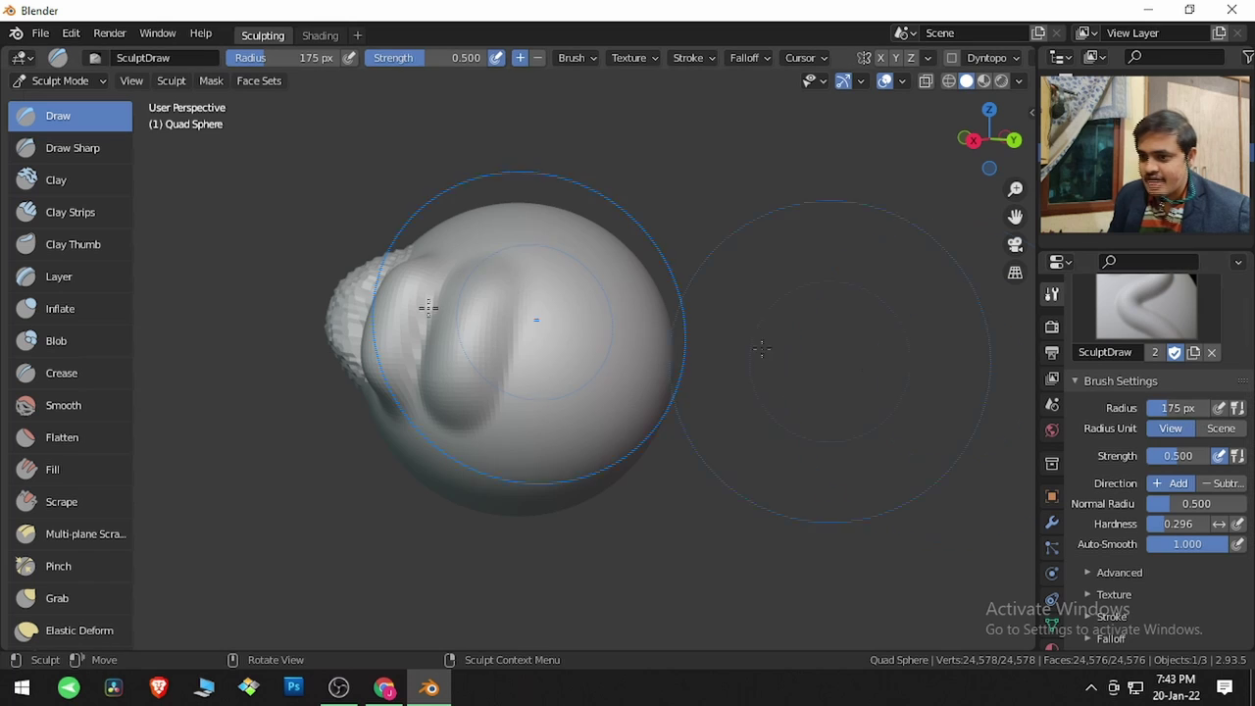
pyautogui.click(55, 369)
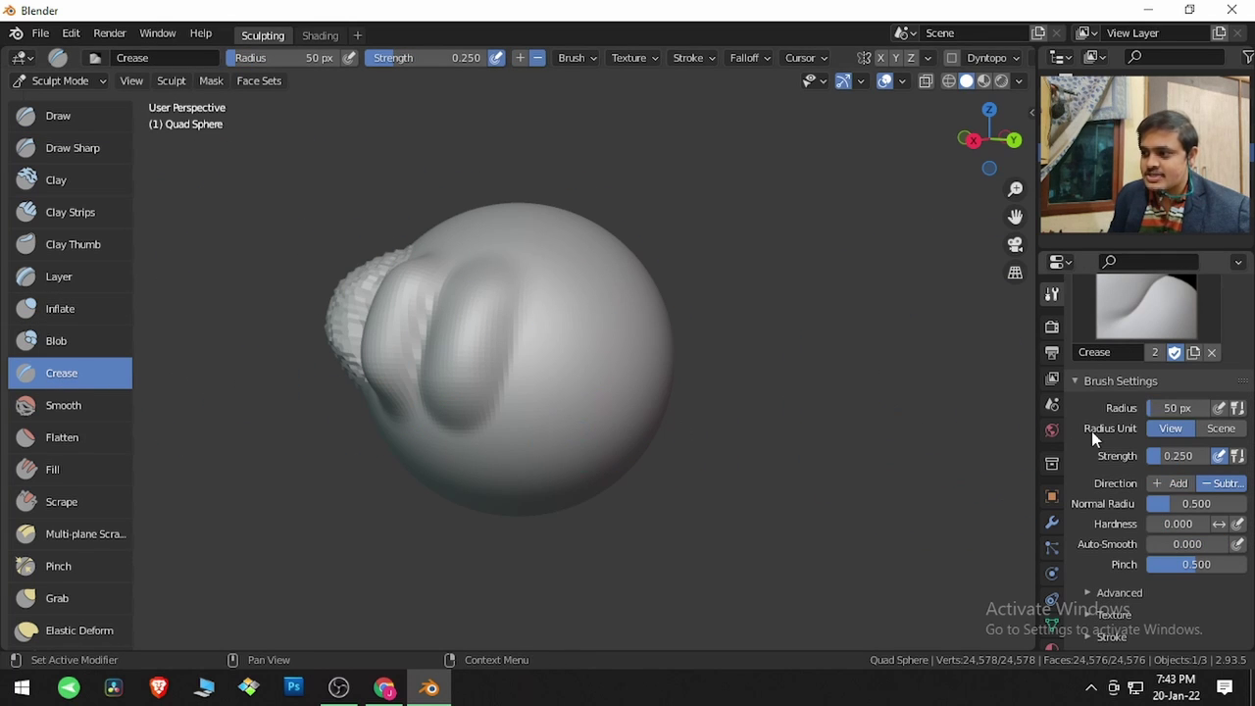
# Turn the unified radius back on and set the shared Radius to 50 px.
pyautogui.click(1237, 410)
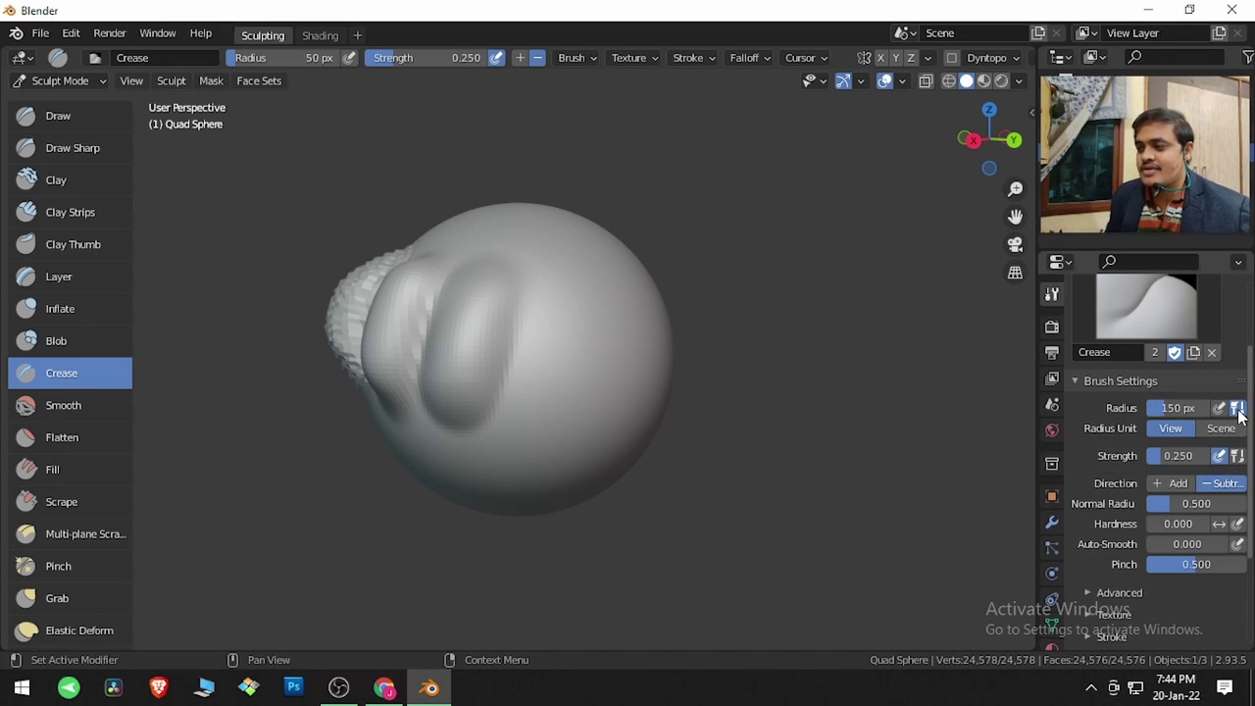
pyautogui.click(1183, 410)
pyautogui.press('Return')
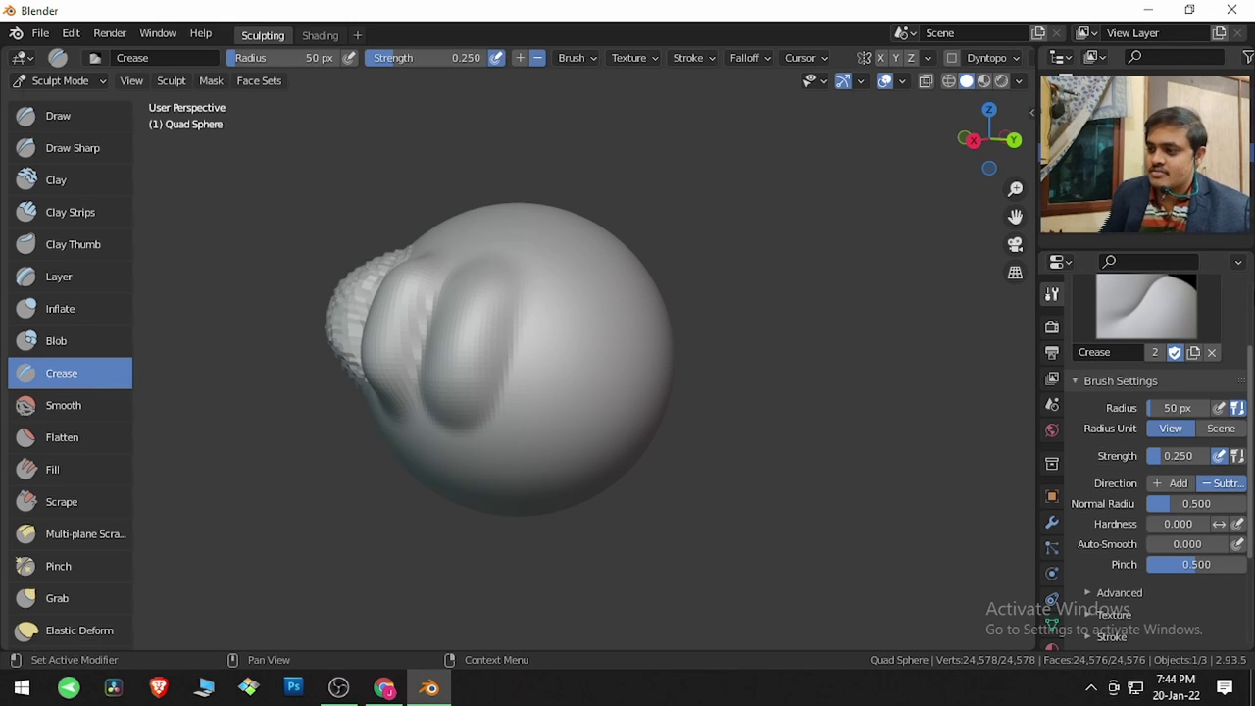
# Check the shared radius on the Blob, Inflate, Layer, Clay Thumb, Clay Strips, Clay, Draw and Draw Sharp brushes.
pyautogui.click(54, 343)
pyautogui.click(58, 319)
pyautogui.click(61, 280)
pyautogui.click(67, 245)
pyautogui.click(70, 214)
pyautogui.click(61, 155)
pyautogui.click(61, 176)
pyautogui.click(73, 118)
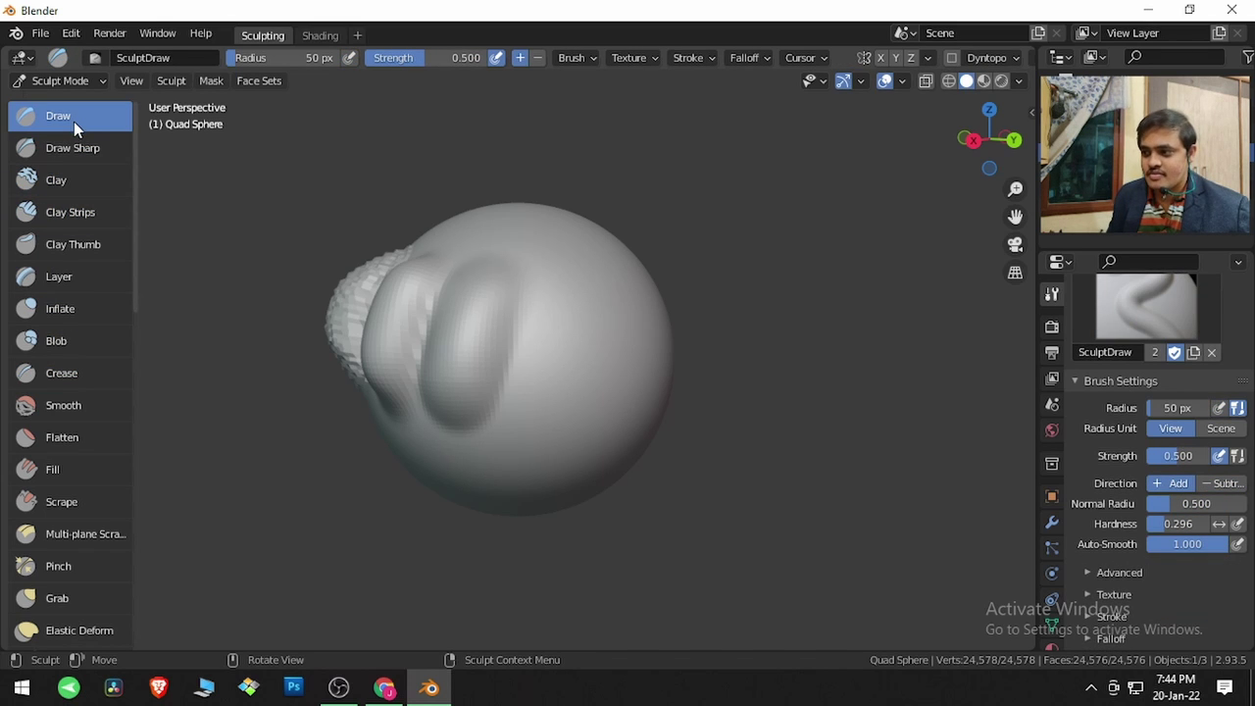
pyautogui.click(85, 151)
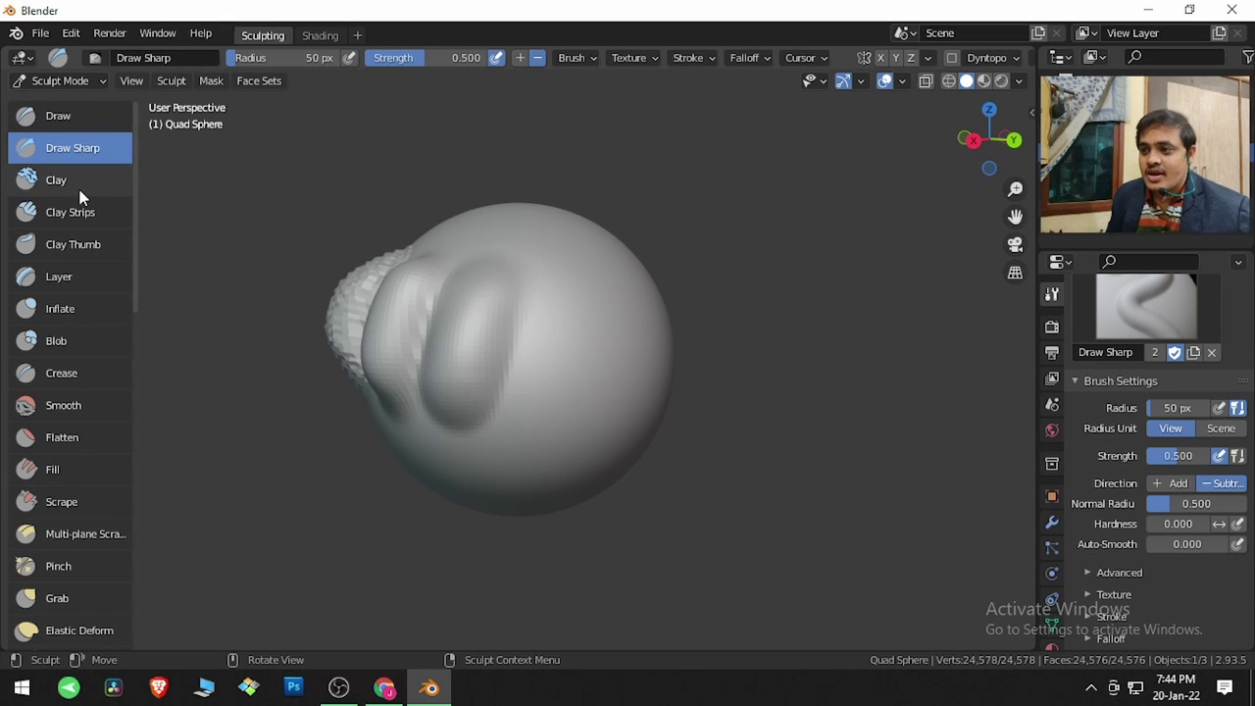
# Select the Clay brush and sculpt a vertical stroke on the sphere beside the existing bulges.
pyautogui.click(79, 184)
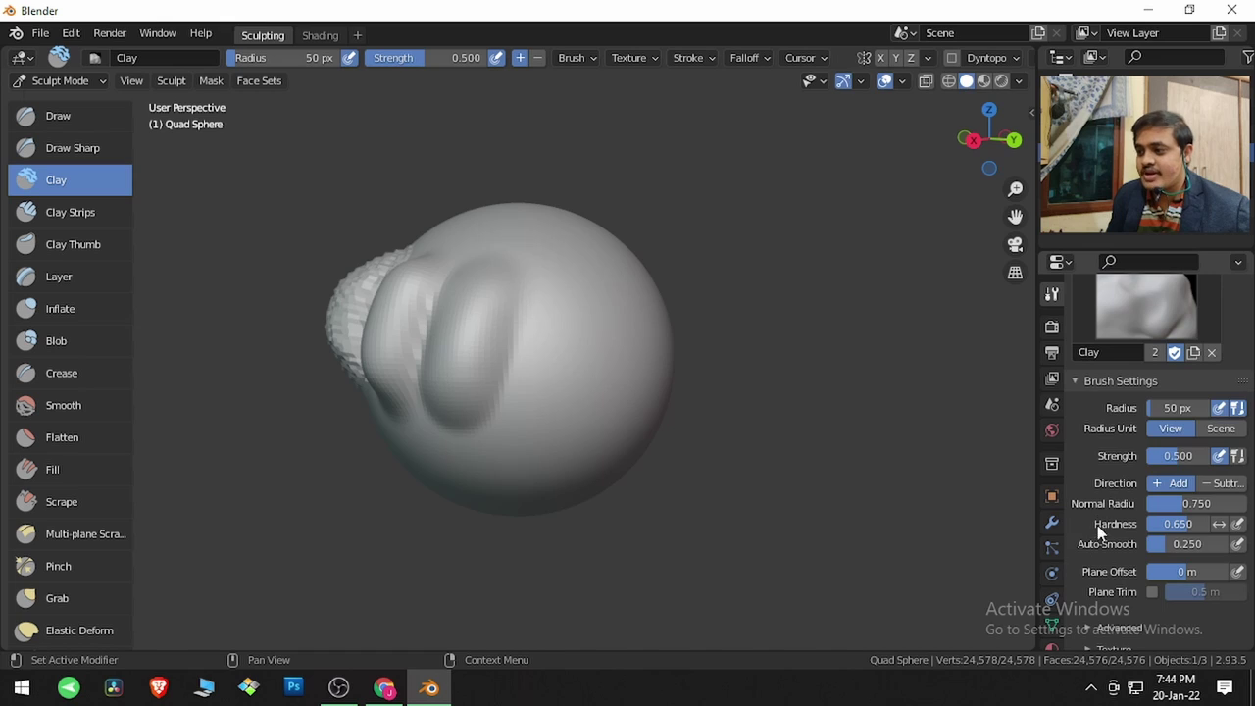
pyautogui.scroll(-1, 1099, 520)
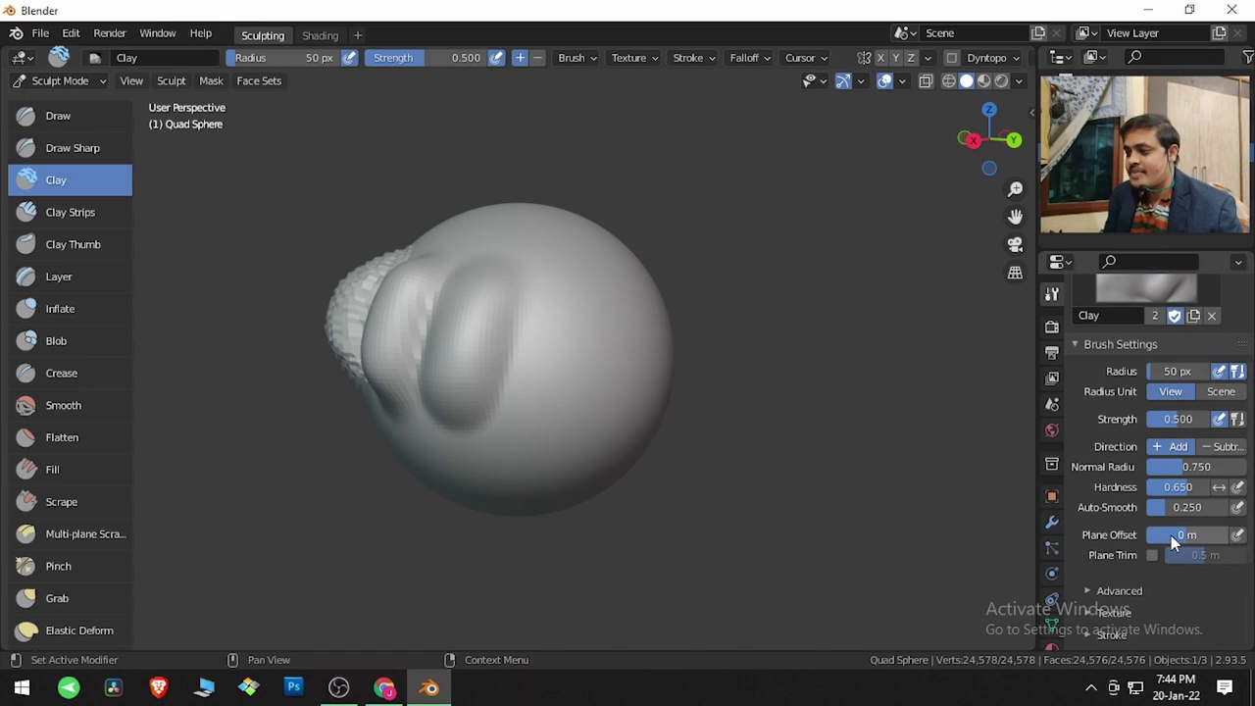
pyautogui.moveTo(678, 386); pyautogui.dragTo(578, 359, button='middle')
pyautogui.moveTo(493, 300)
pyautogui.mouseDown()
pyautogui.moveTo(487, 404)
pyautogui.moveTo(502, 301)
pyautogui.moveTo(494, 400)
pyautogui.moveTo(524, 336)
pyautogui.mouseUp()
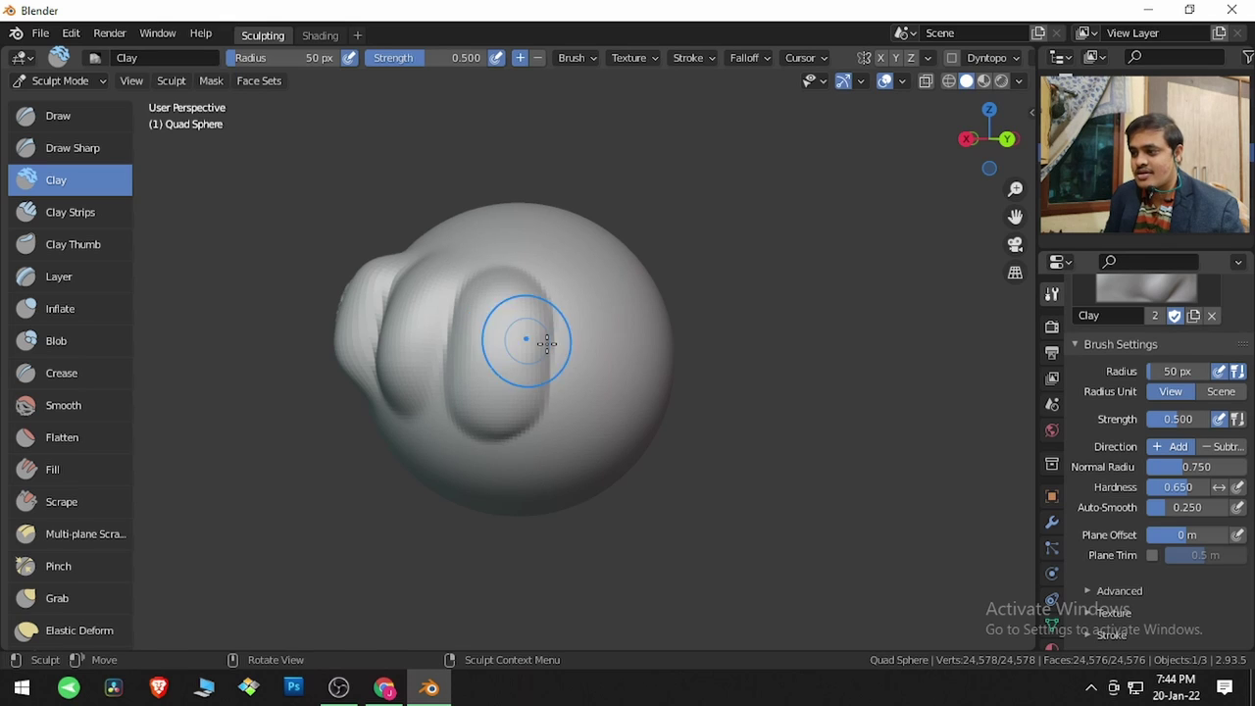
# Set the Clay brush's Plane Offset to 0.5 m.
pyautogui.click(1175, 531)
pyautogui.write('0.5')
pyautogui.press('Return')
# Select the Clay Strips brush and build up a vertical strip on the smooth area beside the Clay stroke.
pyautogui.moveTo(1019, 493); pyautogui.dragTo(630, 364, button='middle')
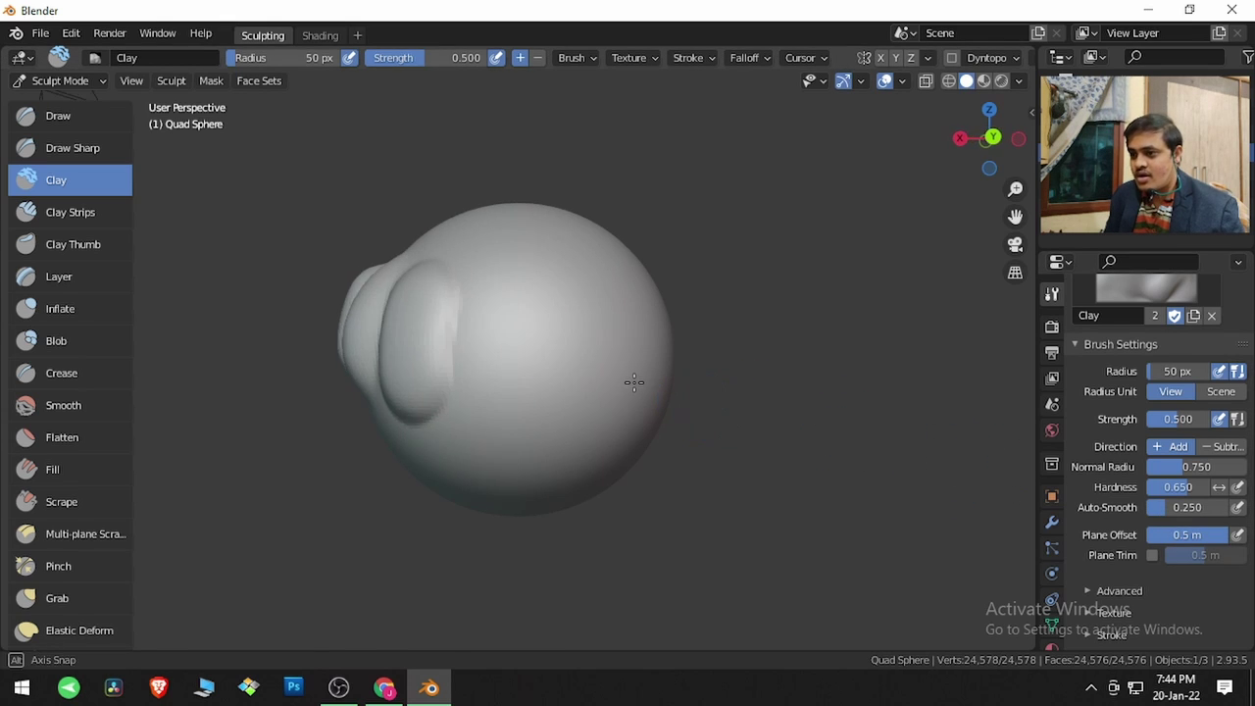
pyautogui.click(44, 215)
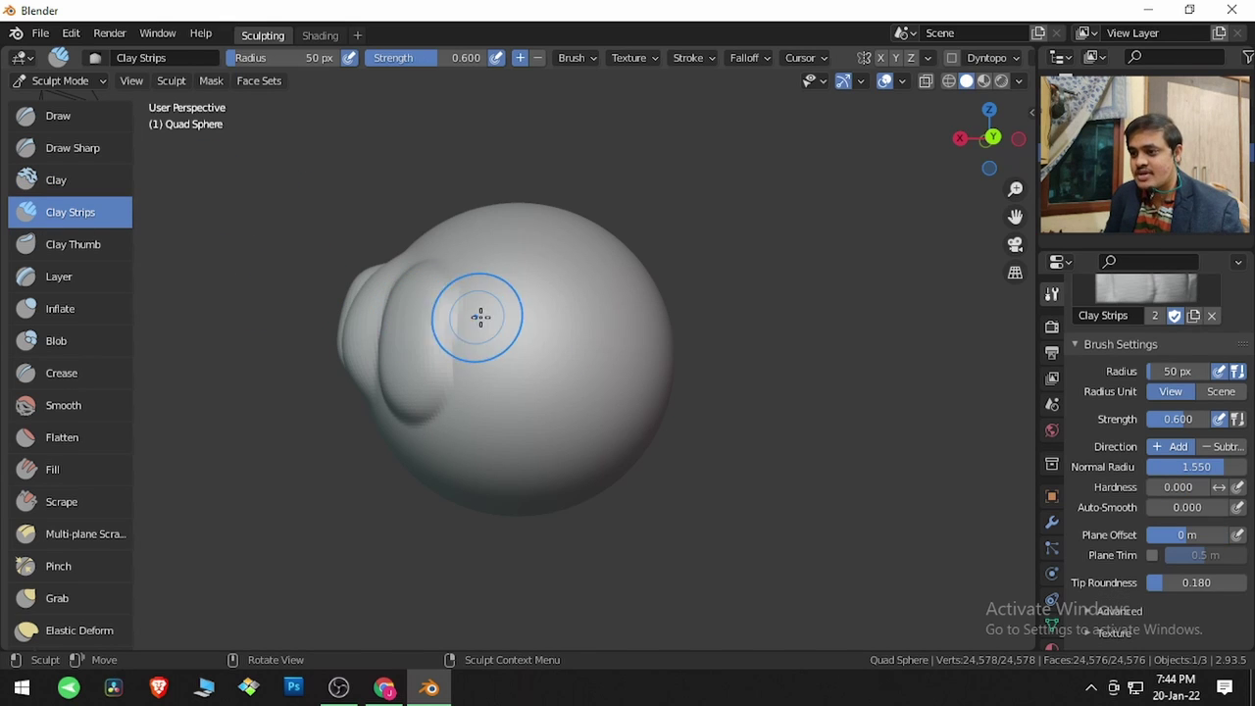
pyautogui.moveTo(513, 314)
pyautogui.mouseDown()
pyautogui.moveTo(513, 409)
pyautogui.moveTo(521, 303)
pyautogui.moveTo(522, 400)
pyautogui.moveTo(552, 373)
pyautogui.mouseUp()
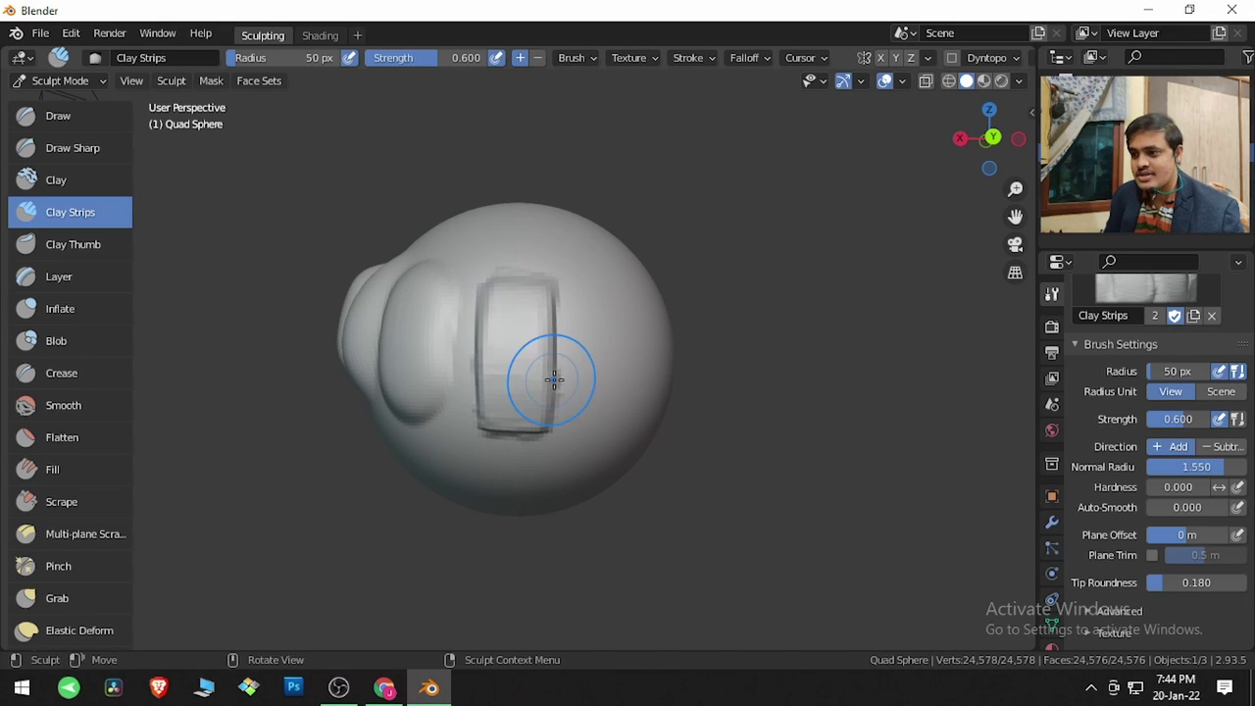
pyautogui.moveTo(639, 372); pyautogui.dragTo(580, 378, button='middle')
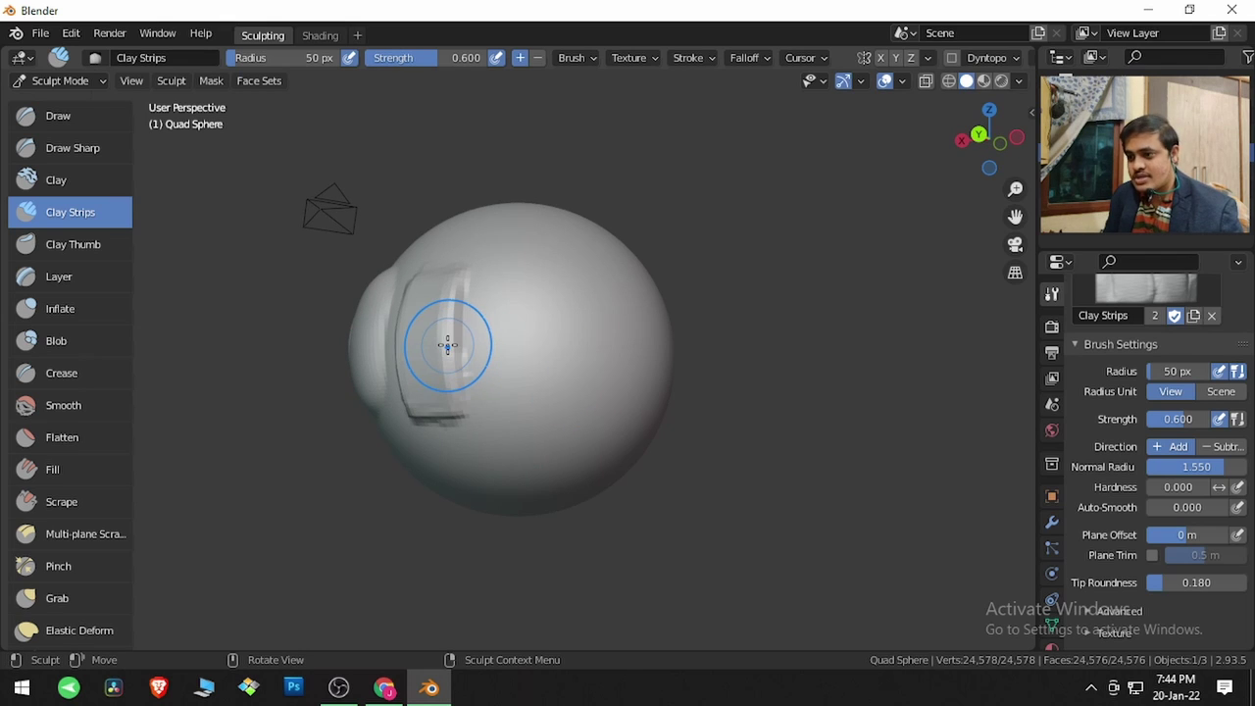
pyautogui.moveTo(447, 343)
pyautogui.mouseDown()
pyautogui.moveTo(433, 294)
pyautogui.moveTo(428, 350)
pyautogui.mouseUp()
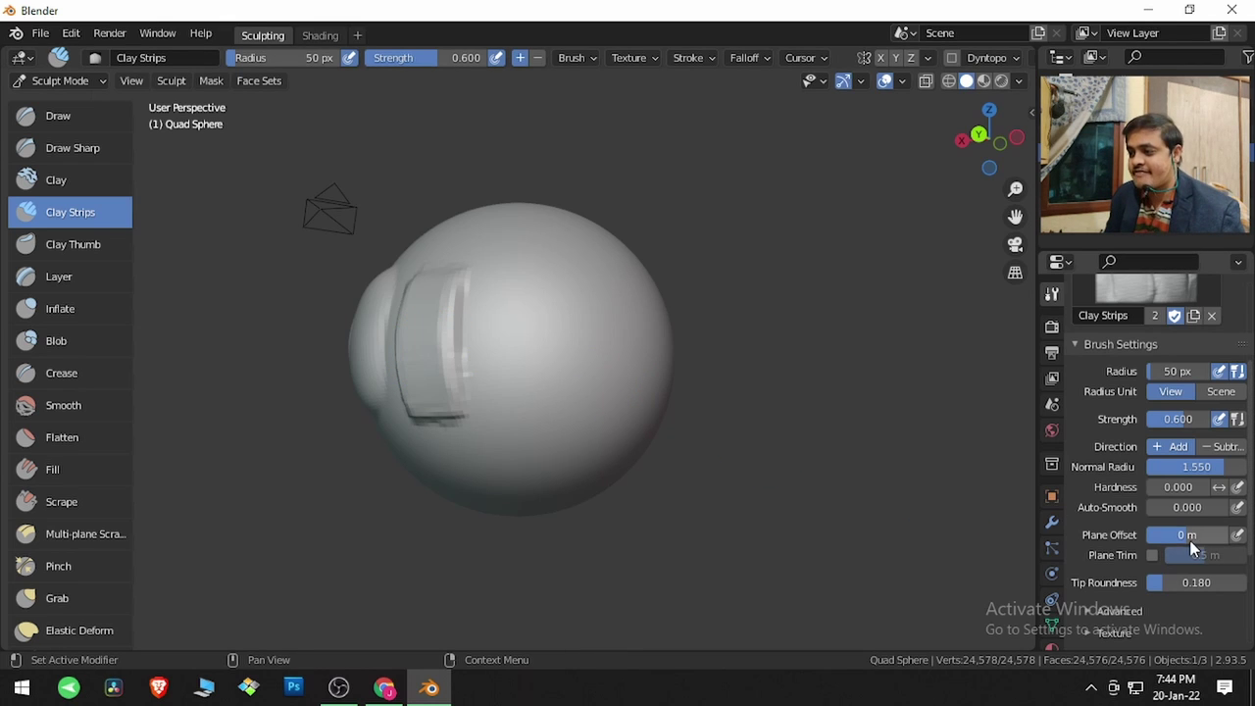
# Set the Clay Strips Plane Offset to 0.5 m and sculpt a stroke beside the strip to see its effect.
pyautogui.moveTo(1182, 539); pyautogui.dragTo(1214, 539)
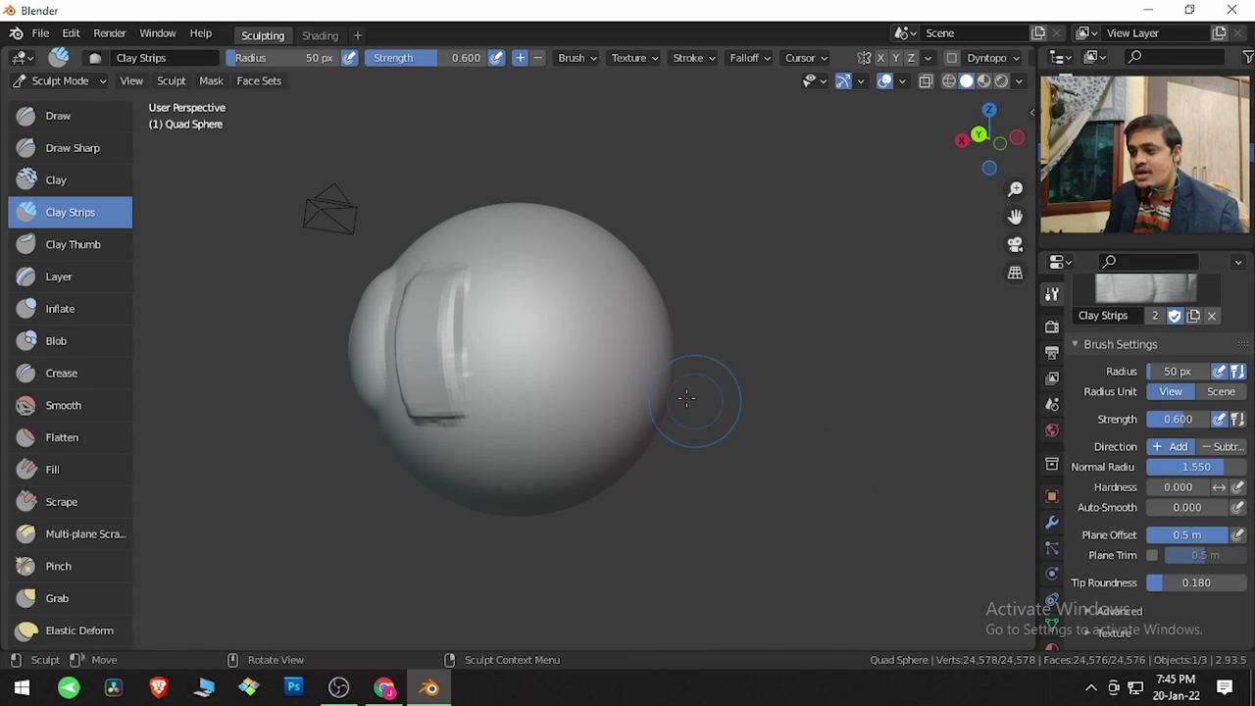
pyautogui.moveTo(518, 291)
pyautogui.mouseDown()
pyautogui.moveTo(524, 399)
pyautogui.moveTo(526, 273)
pyautogui.moveTo(515, 413)
pyautogui.moveTo(514, 301)
pyautogui.moveTo(532, 372)
pyautogui.mouseUp()
pyautogui.moveTo(532, 373); pyautogui.dragTo(432, 333, button='middle')
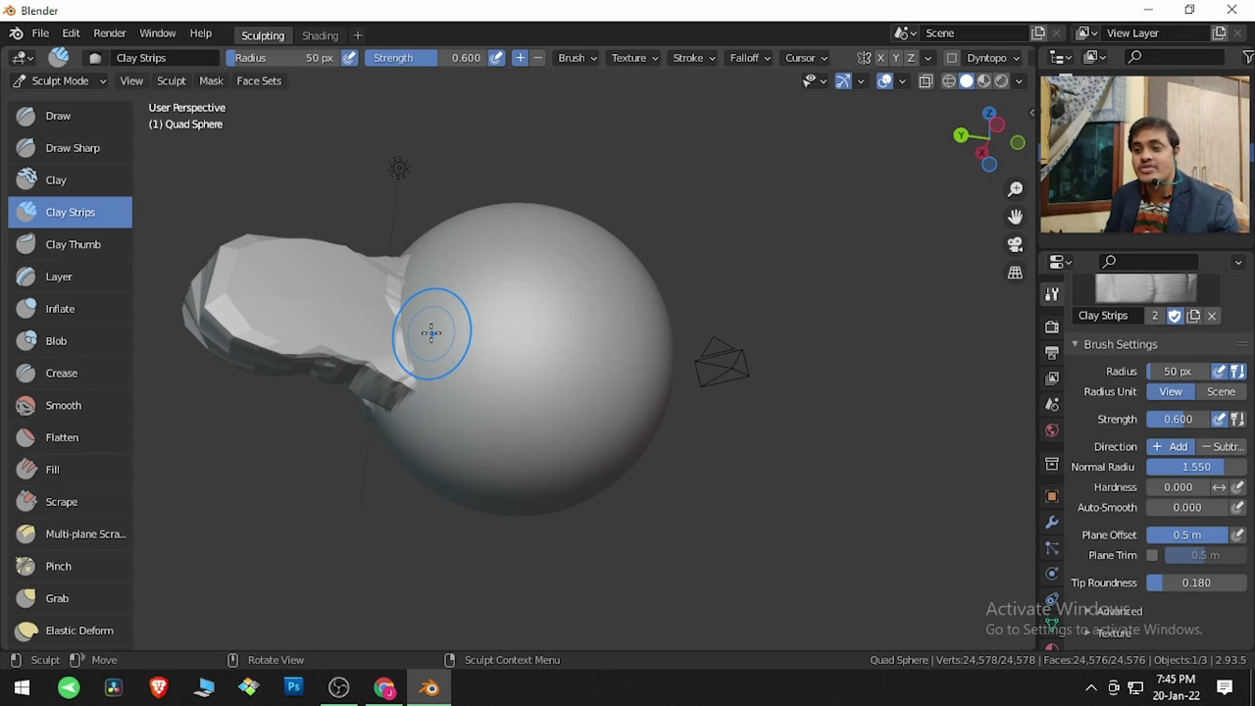
pyautogui.moveTo(448, 336)
pyautogui.mouseDown(button='middle')
pyautogui.moveTo(601, 288)
pyautogui.moveTo(571, 347)
pyautogui.moveTo(543, 369)
pyautogui.moveTo(559, 375)
pyautogui.mouseUp(button='middle')
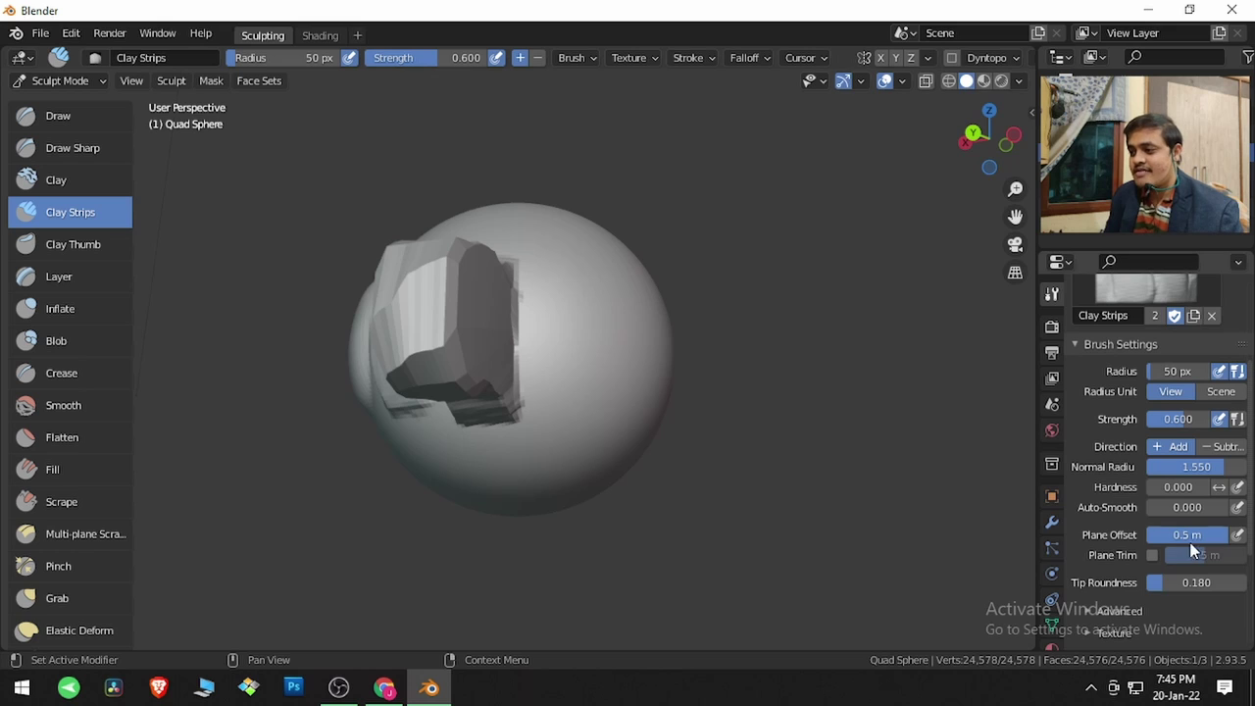
# Reset Plane Offset to 0 m, enable Plane Trim at 0.5 m, and sculpt a vertical strip beside the large protrusion.
pyautogui.click(1195, 534)
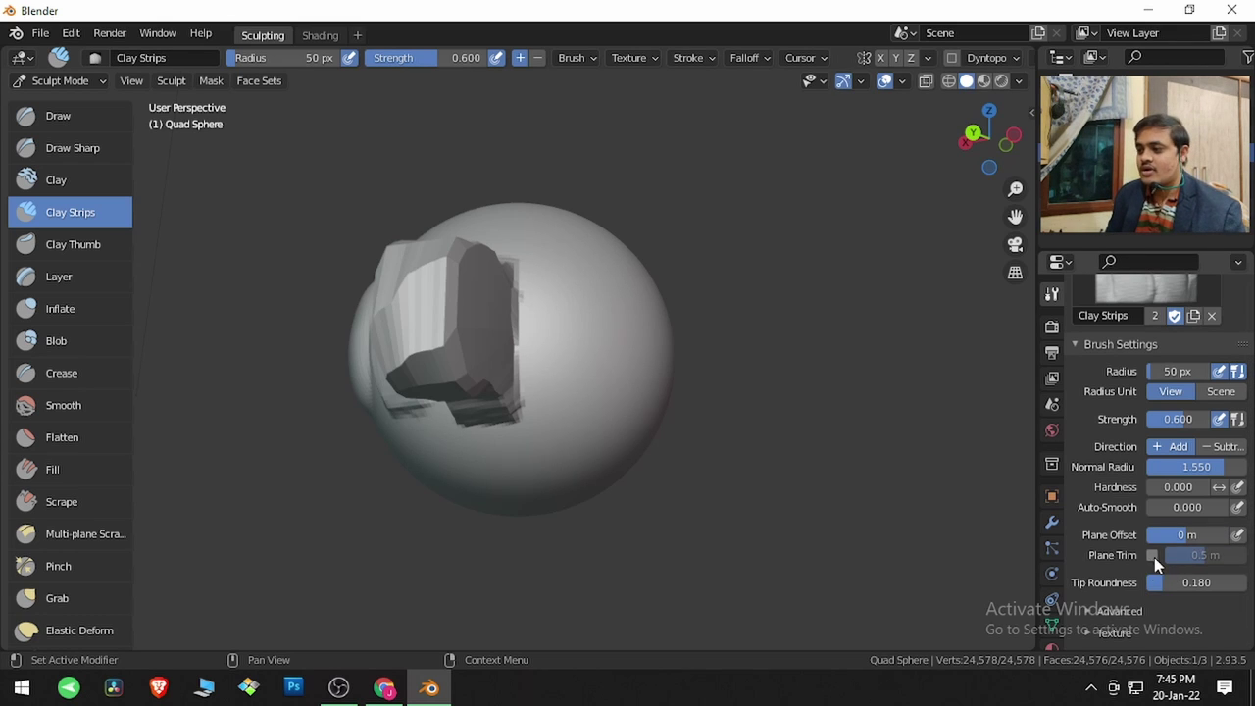
pyautogui.click(1152, 554)
pyautogui.scroll(2, 593, 359)
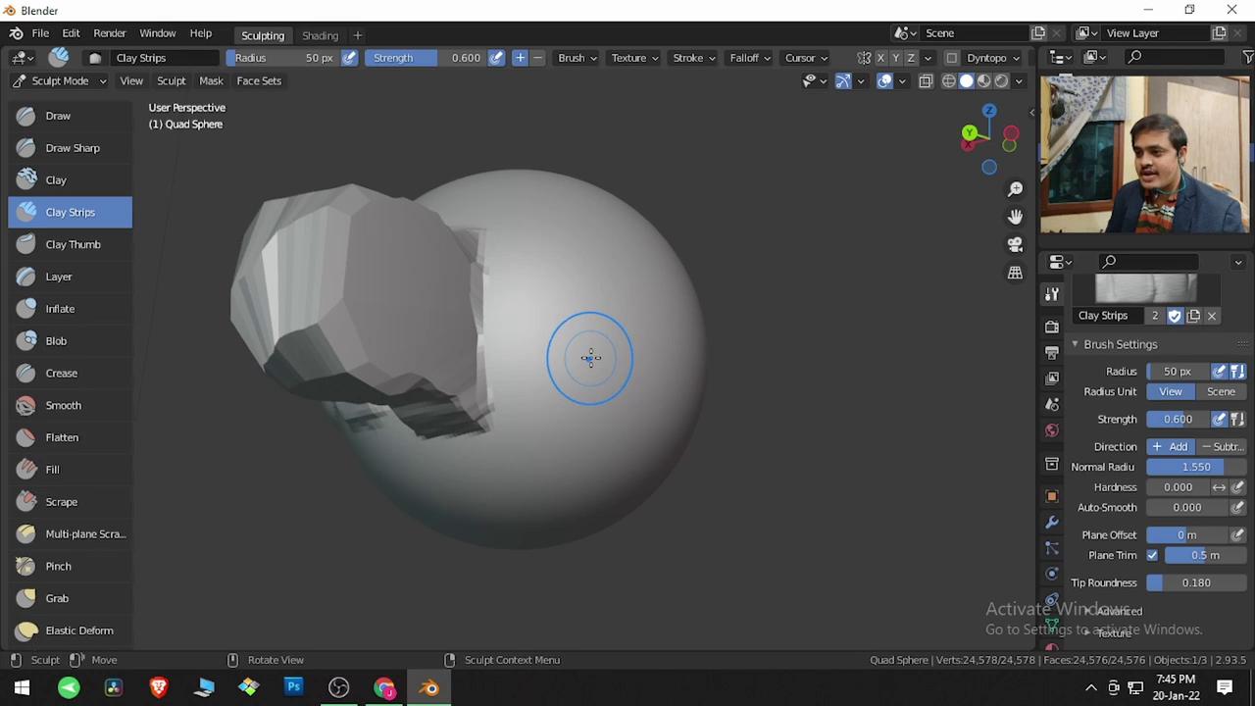
pyautogui.moveTo(549, 288)
pyautogui.mouseDown()
pyautogui.moveTo(546, 381)
pyautogui.moveTo(538, 309)
pyautogui.moveTo(540, 359)
pyautogui.moveTo(546, 347)
pyautogui.mouseUp()
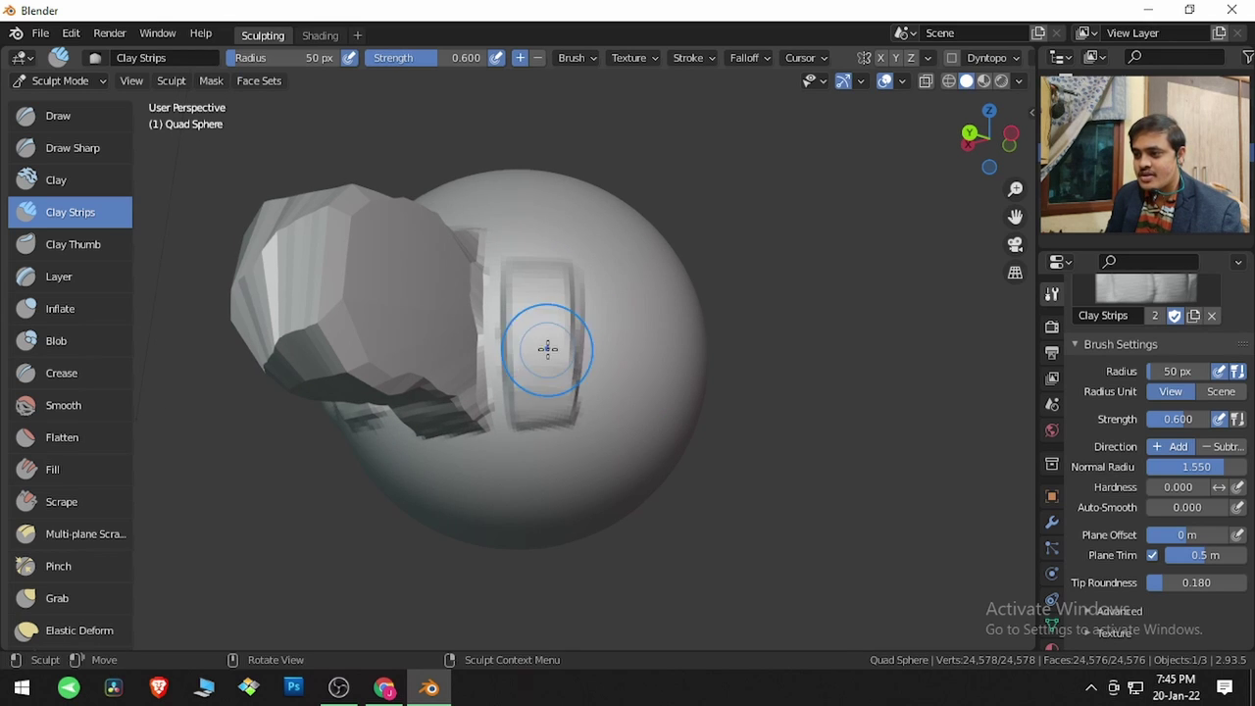
# Turn off Plane Trim and sculpt another vertical strip on the sphere for comparison.
pyautogui.click(1153, 555)
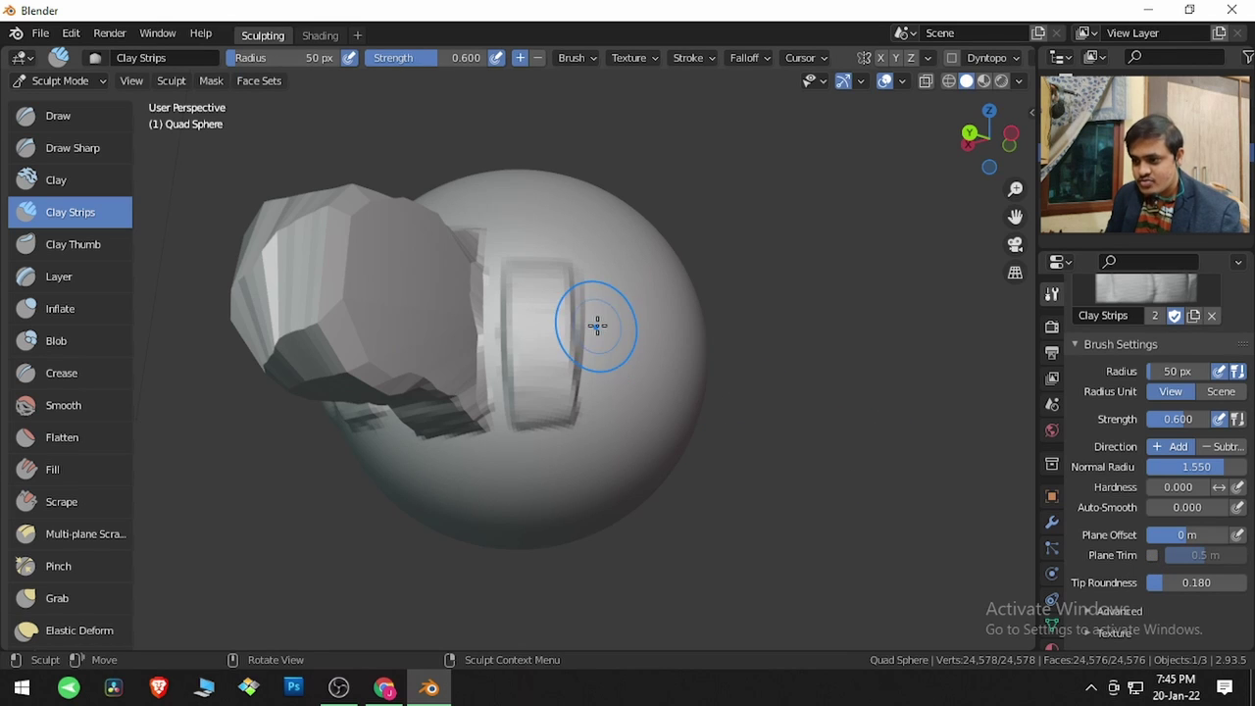
pyautogui.moveTo(597, 325); pyautogui.dragTo(539, 313, button='middle')
pyautogui.moveTo(540, 294)
pyautogui.mouseDown()
pyautogui.moveTo(541, 379)
pyautogui.moveTo(544, 274)
pyautogui.moveTo(546, 388)
pyautogui.moveTo(553, 272)
pyautogui.moveTo(551, 380)
pyautogui.moveTo(550, 286)
pyautogui.mouseUp()
pyautogui.moveTo(546, 371); pyautogui.dragTo(539, 279)
pyautogui.moveTo(536, 375); pyautogui.dragTo(538, 362)
# Inspect the two strips from several angles and enable Plane Trim again with a value of 1 m.
pyautogui.moveTo(793, 386)
pyautogui.mouseDown(button='middle')
pyautogui.moveTo(728, 392)
pyautogui.moveTo(686, 377)
pyautogui.mouseUp(button='middle')
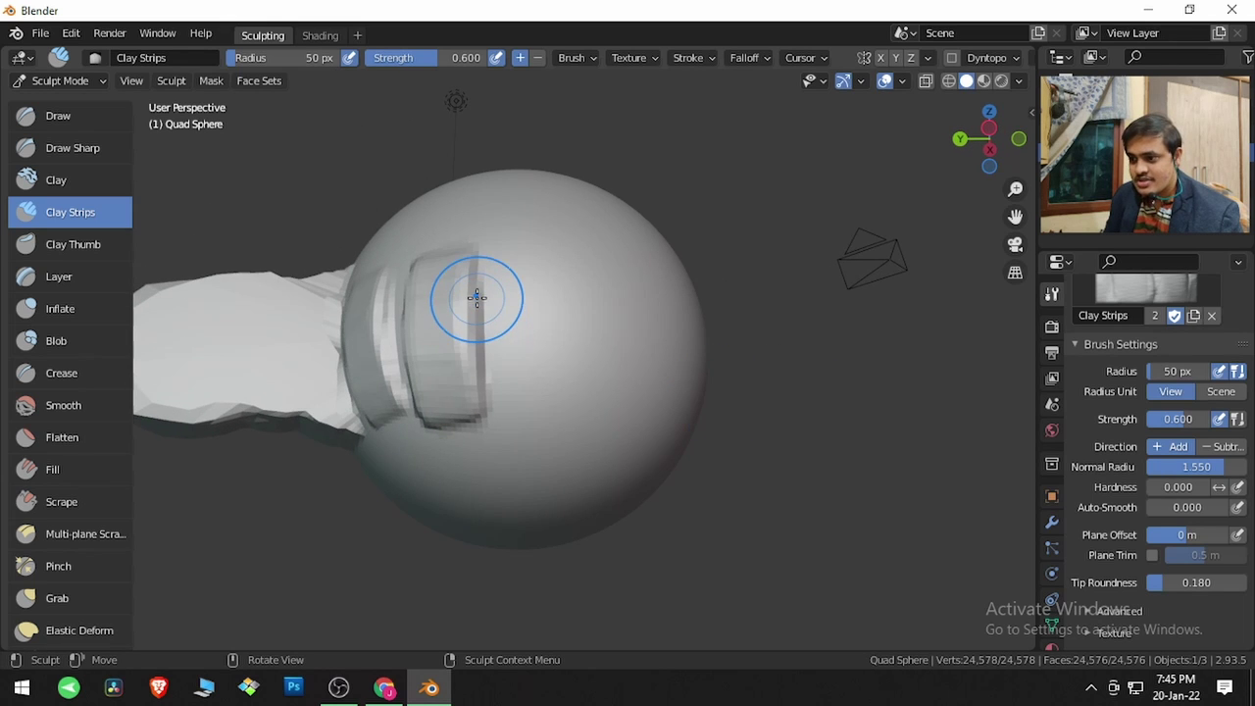
pyautogui.scroll(5, 477, 297)
pyautogui.moveTo(490, 317)
pyautogui.mouseDown(button='middle')
pyautogui.moveTo(499, 422)
pyautogui.moveTo(533, 174)
pyautogui.moveTo(538, 160)
pyautogui.moveTo(591, 196)
pyautogui.moveTo(589, 170)
pyautogui.mouseUp(button='middle')
pyautogui.scroll(-3, 583, 165)
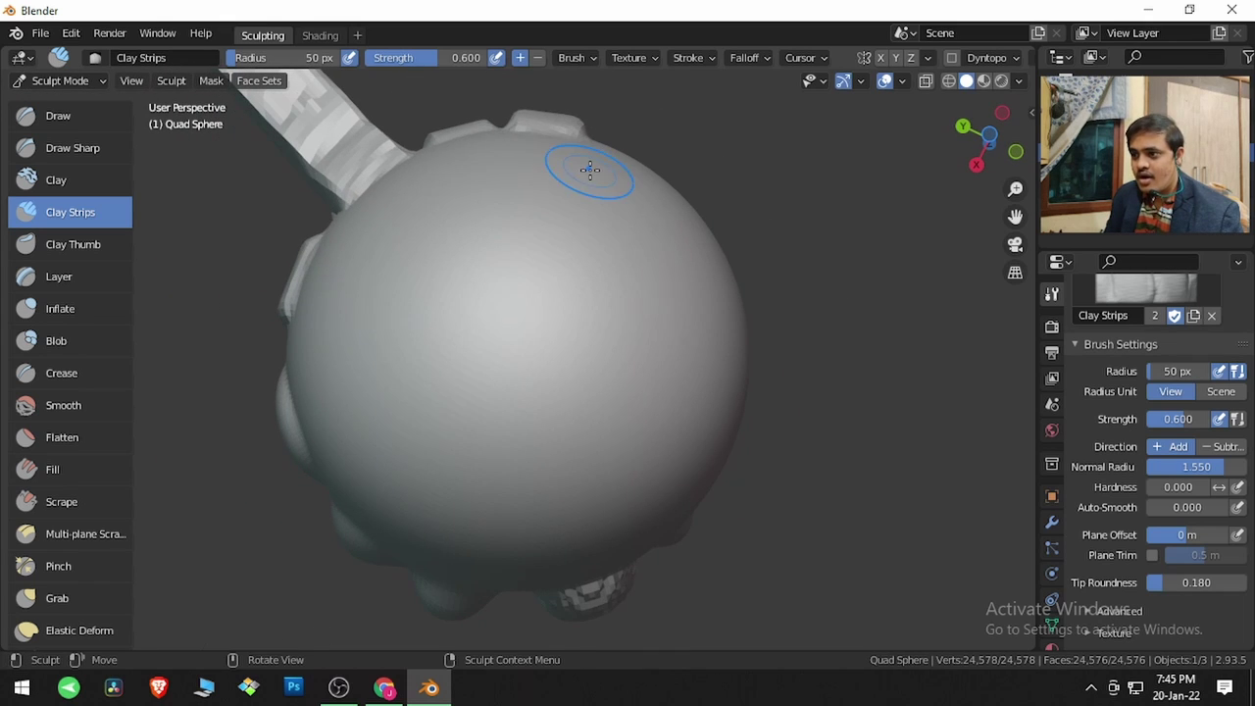
pyautogui.moveTo(592, 117); pyautogui.dragTo(644, 307, button='middle')
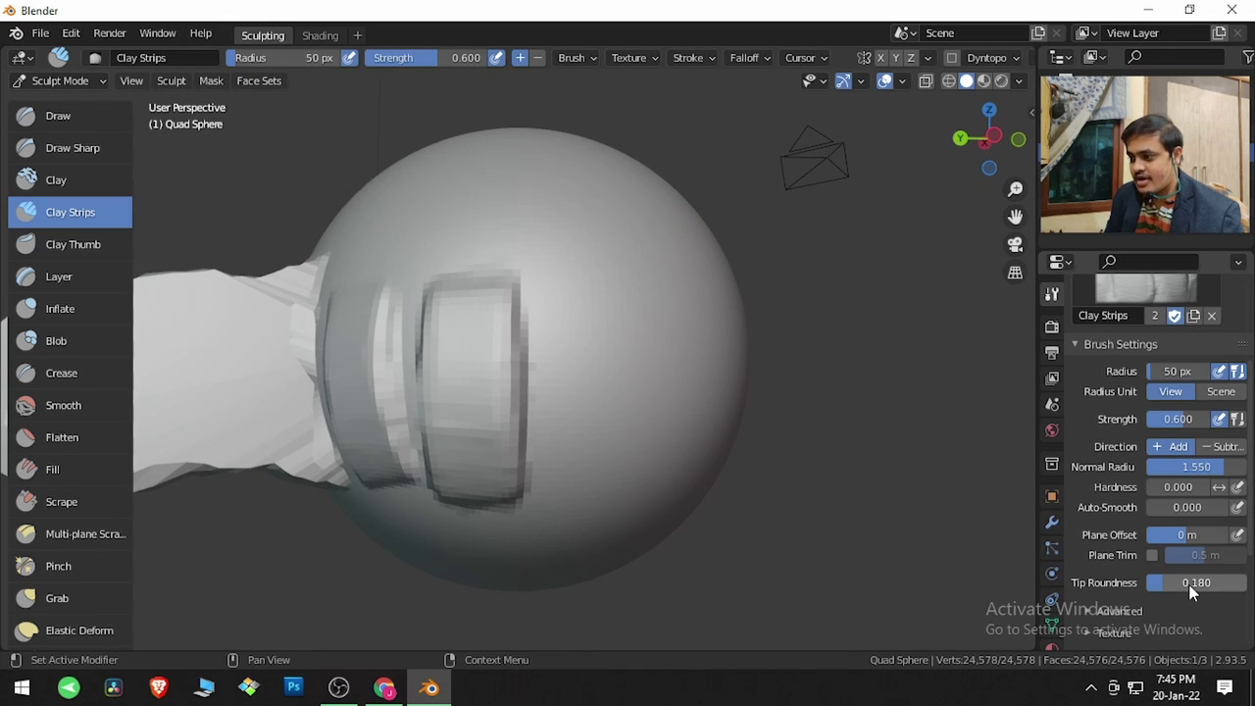
pyautogui.click(1150, 555)
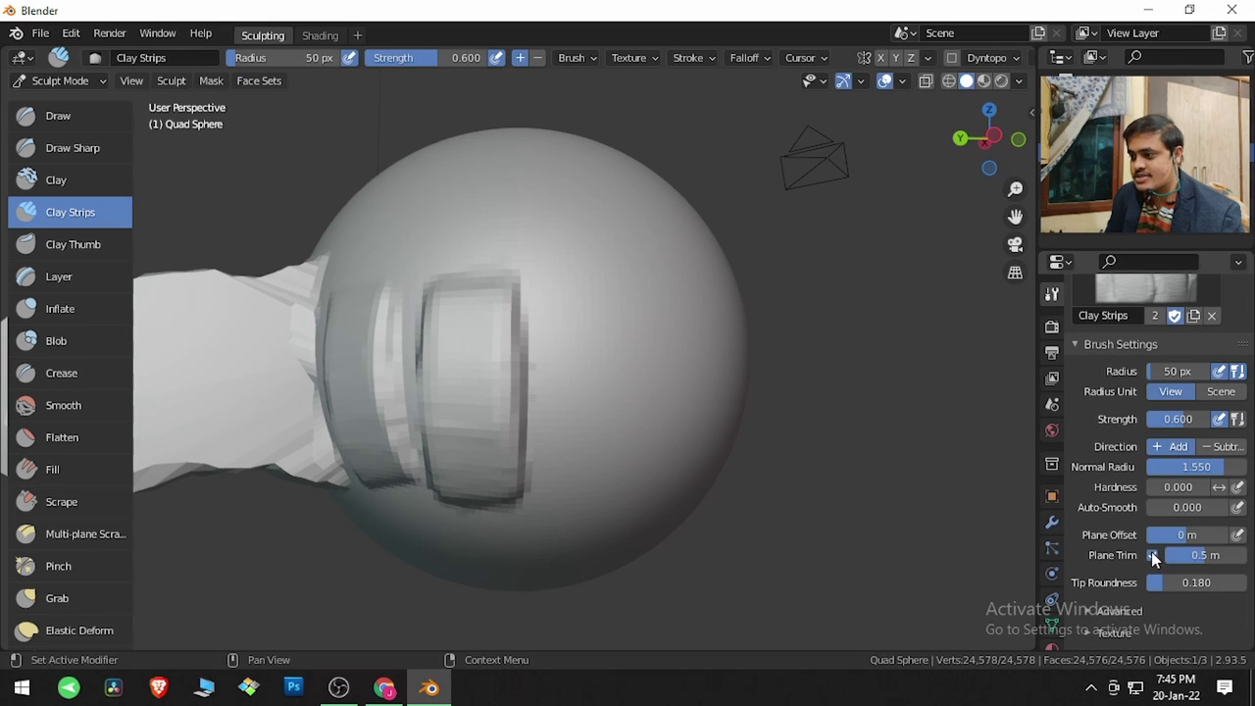
# Sculpt with the 1 m Plane Trim next to the last strip, undoing the first stroke and making another.
pyautogui.moveTo(681, 381); pyautogui.dragTo(594, 342, button='middle')
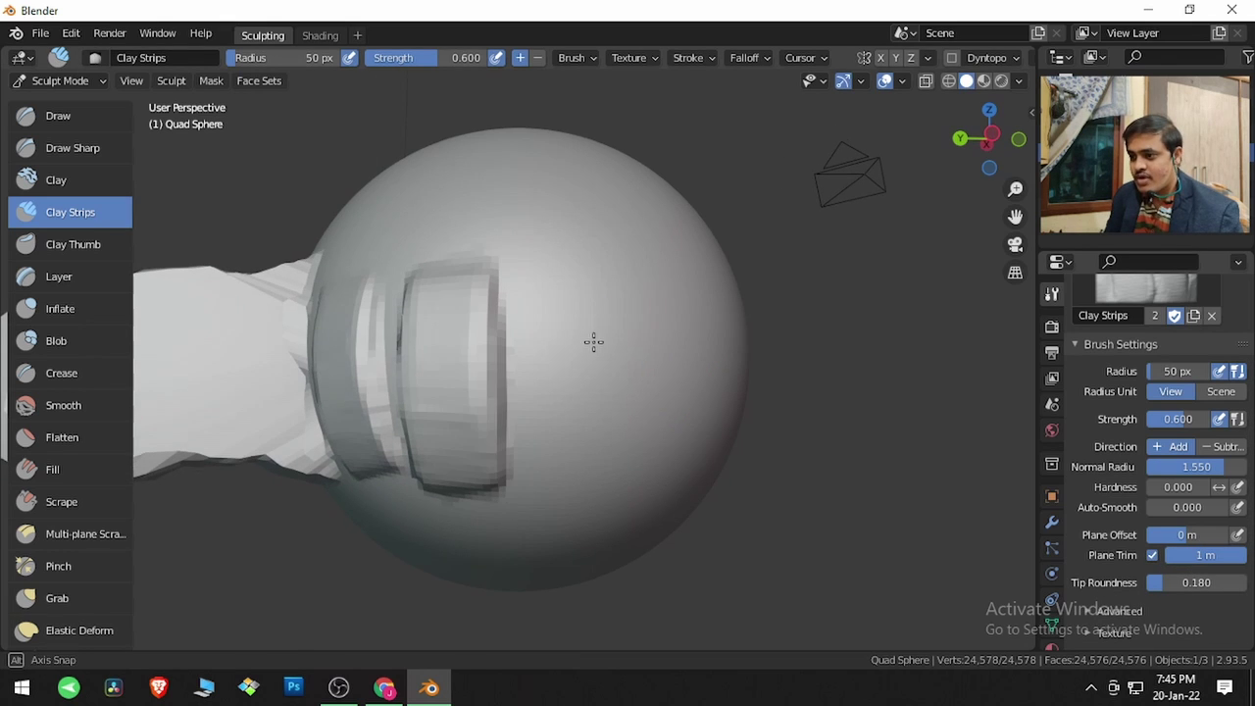
pyautogui.moveTo(574, 290)
pyautogui.mouseDown()
pyautogui.moveTo(569, 426)
pyautogui.moveTo(560, 286)
pyautogui.moveTo(548, 457)
pyautogui.moveTo(549, 297)
pyautogui.moveTo(546, 420)
pyautogui.moveTo(560, 294)
pyautogui.moveTo(585, 426)
pyautogui.moveTo(580, 300)
pyautogui.moveTo(576, 451)
pyautogui.moveTo(575, 364)
pyautogui.moveTo(579, 397)
pyautogui.moveTo(590, 329)
pyautogui.moveTo(591, 448)
pyautogui.mouseUp()
pyautogui.hotkey('ctrl', 'z')
pyautogui.moveTo(585, 315); pyautogui.dragTo(585, 314)
pyautogui.moveTo(585, 315); pyautogui.dragTo(541, 342, button='middle')
pyautogui.scroll(6, 541, 342)
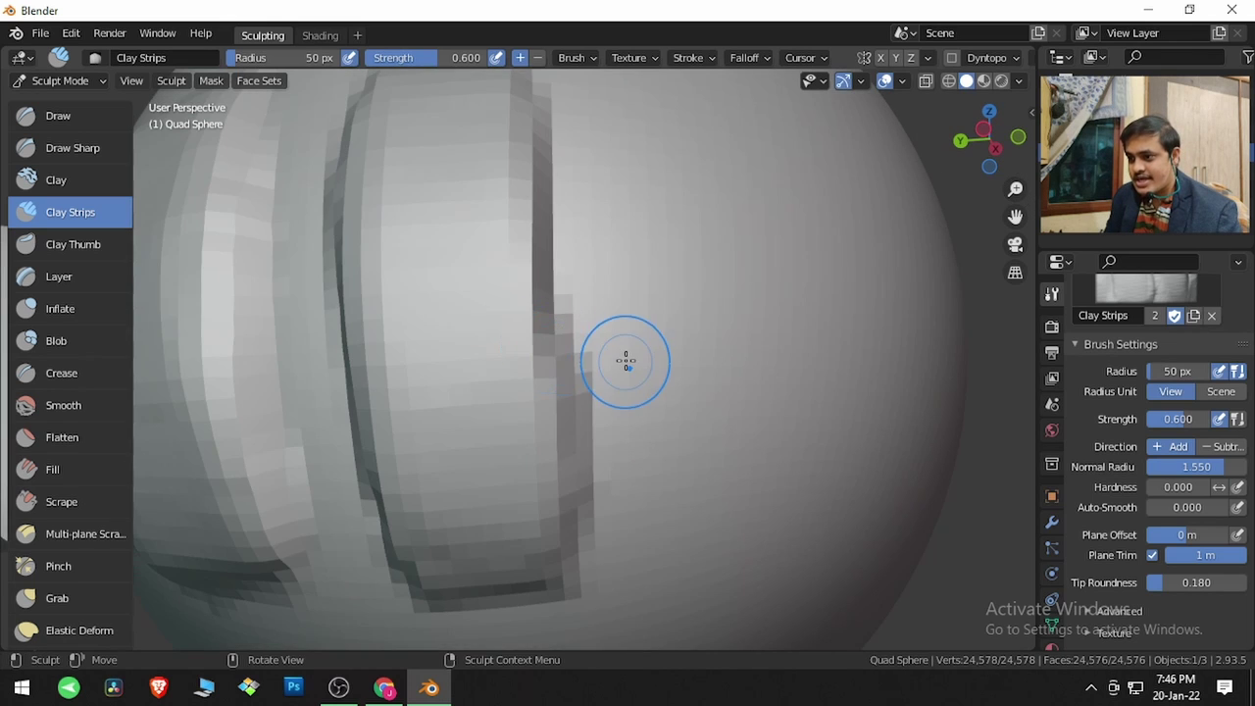
pyautogui.scroll(-5, 595, 358)
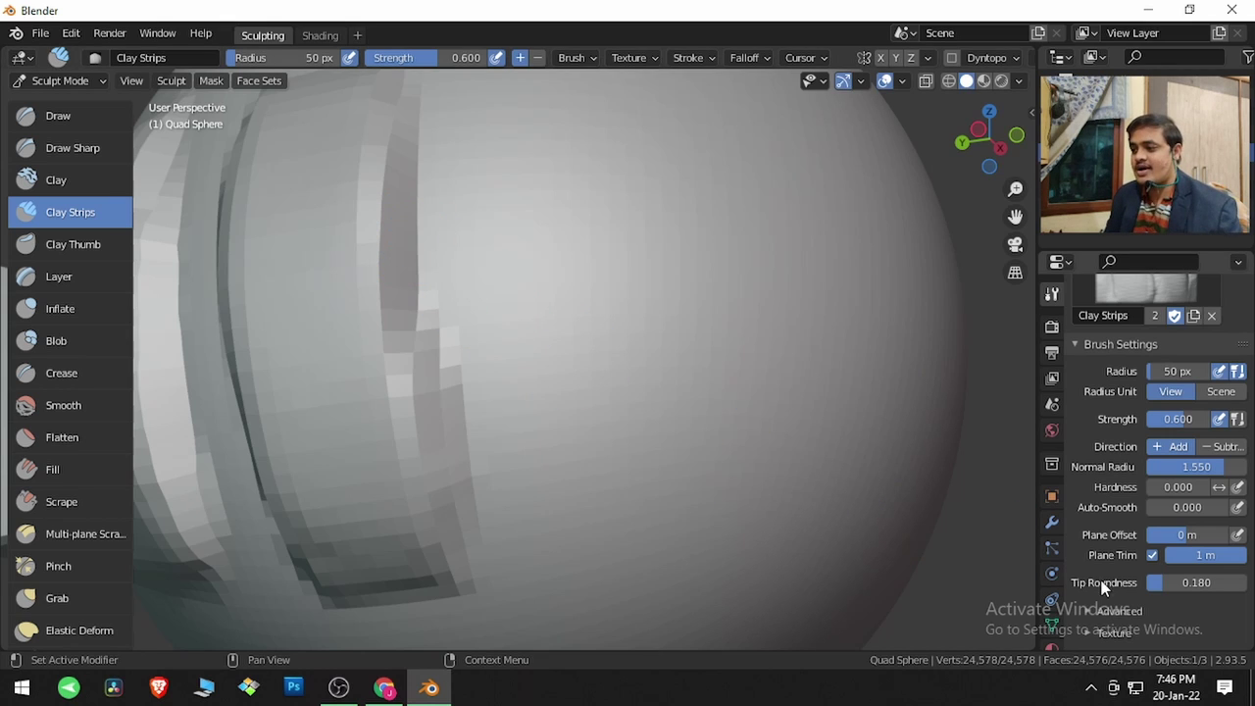
# Turn off Plane Trim, set Tip Roundness to 1.000, and sculpt a vertical strip beside the previous one.
pyautogui.click(1153, 555)
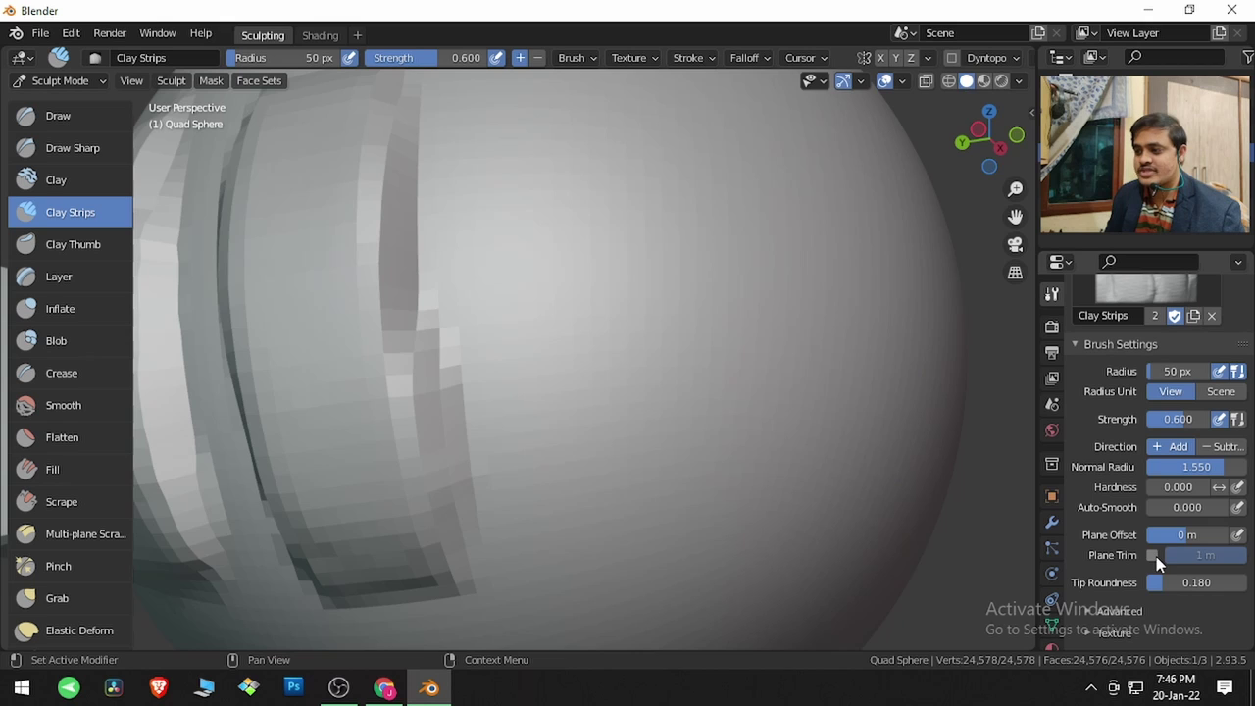
pyautogui.scroll(-2, 650, 462)
pyautogui.moveTo(650, 462); pyautogui.dragTo(666, 476, button='middle')
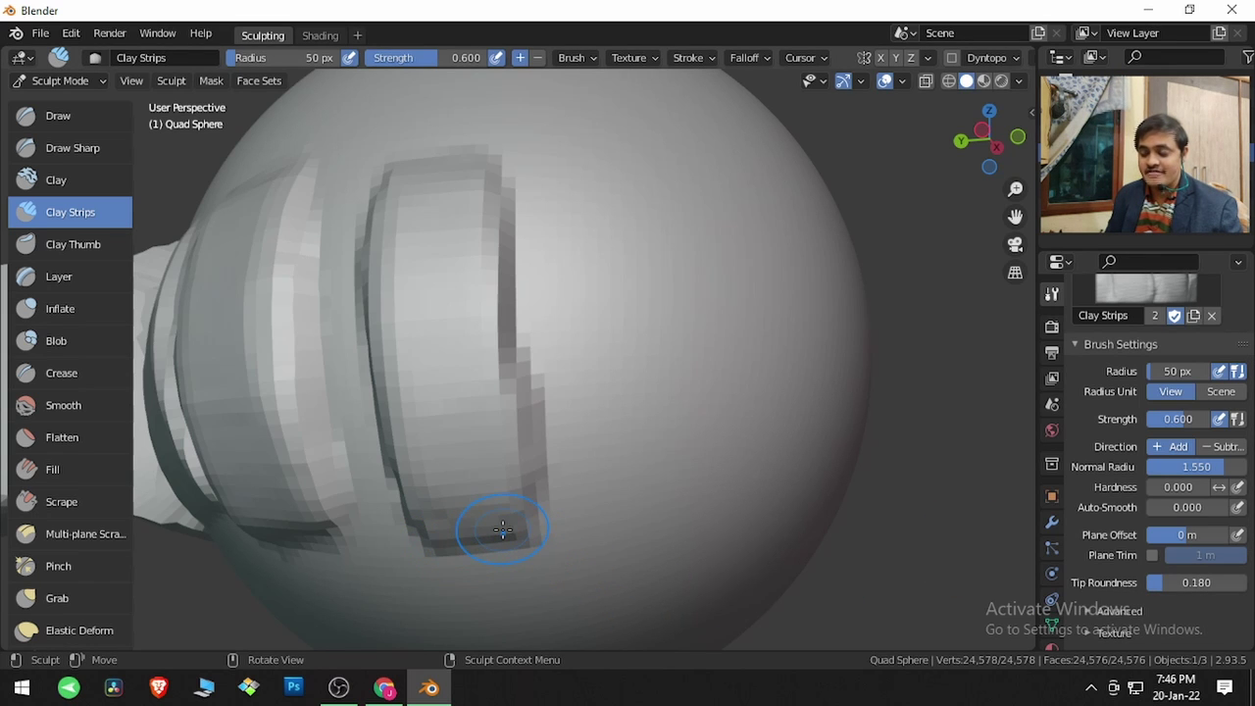
pyautogui.moveTo(1220, 583); pyautogui.dragTo(1247, 583)
pyautogui.moveTo(598, 220)
pyautogui.mouseDown()
pyautogui.moveTo(597, 475)
pyautogui.moveTo(603, 267)
pyautogui.mouseUp()
pyautogui.moveTo(606, 357)
pyautogui.mouseDown()
pyautogui.moveTo(617, 373)
pyautogui.moveTo(610, 213)
pyautogui.mouseUp()
pyautogui.moveTo(628, 512)
pyautogui.mouseDown()
pyautogui.moveTo(606, 196)
pyautogui.moveTo(622, 490)
pyautogui.mouseUp()
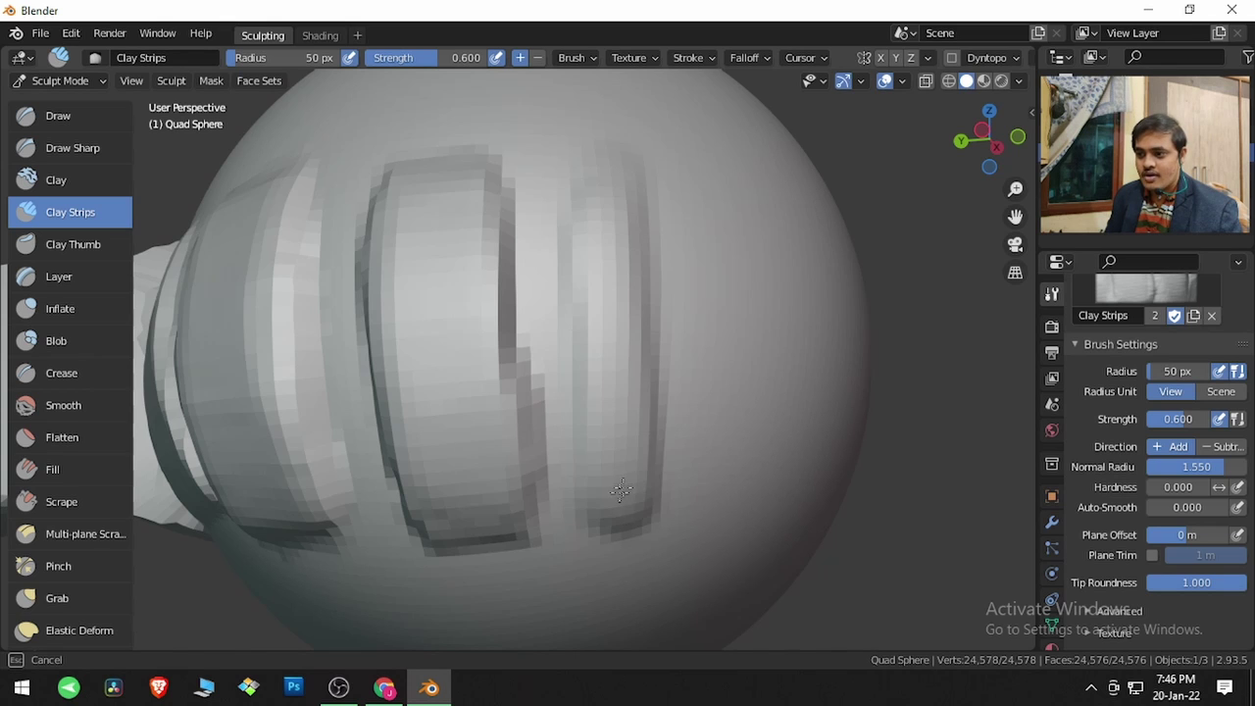
pyautogui.moveTo(619, 199); pyautogui.dragTo(613, 181)
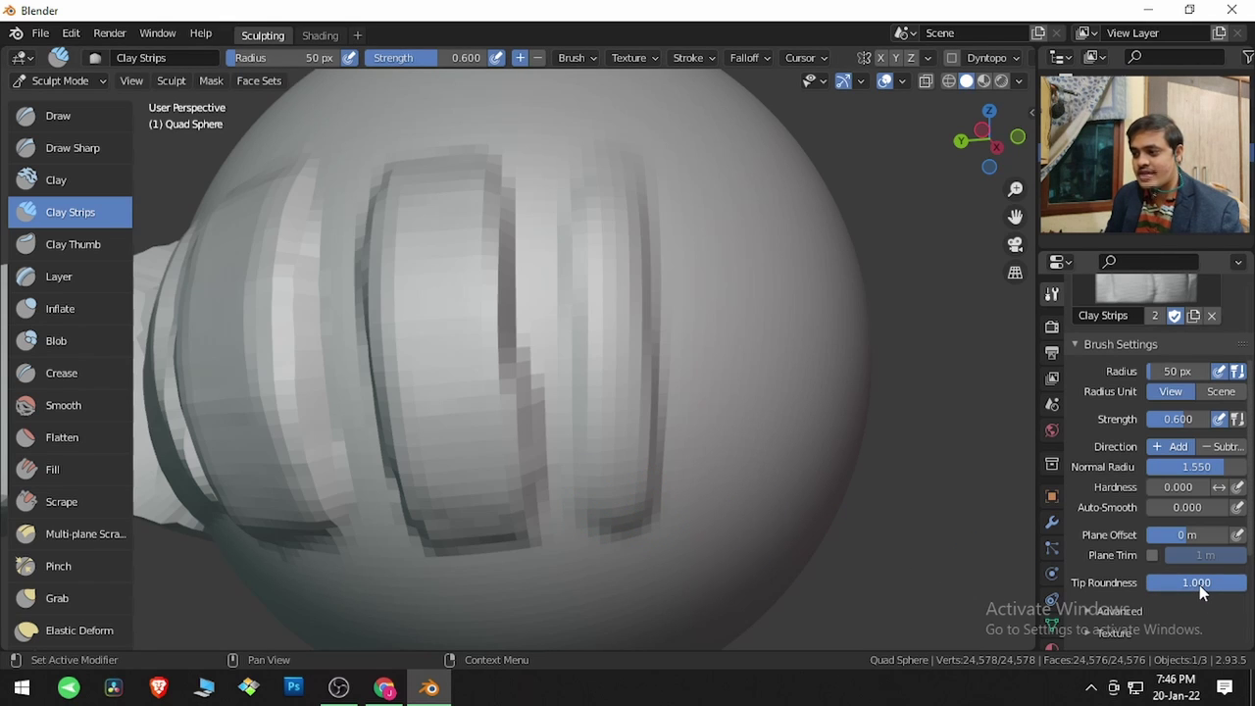
# Set the Clay Strips Tip Roundness to 0.000 and sculpt a vertical strip beside the previous one.
pyautogui.moveTo(1203, 586); pyautogui.dragTo(1139, 587)
pyautogui.moveTo(683, 435); pyautogui.dragTo(664, 435, button='middle')
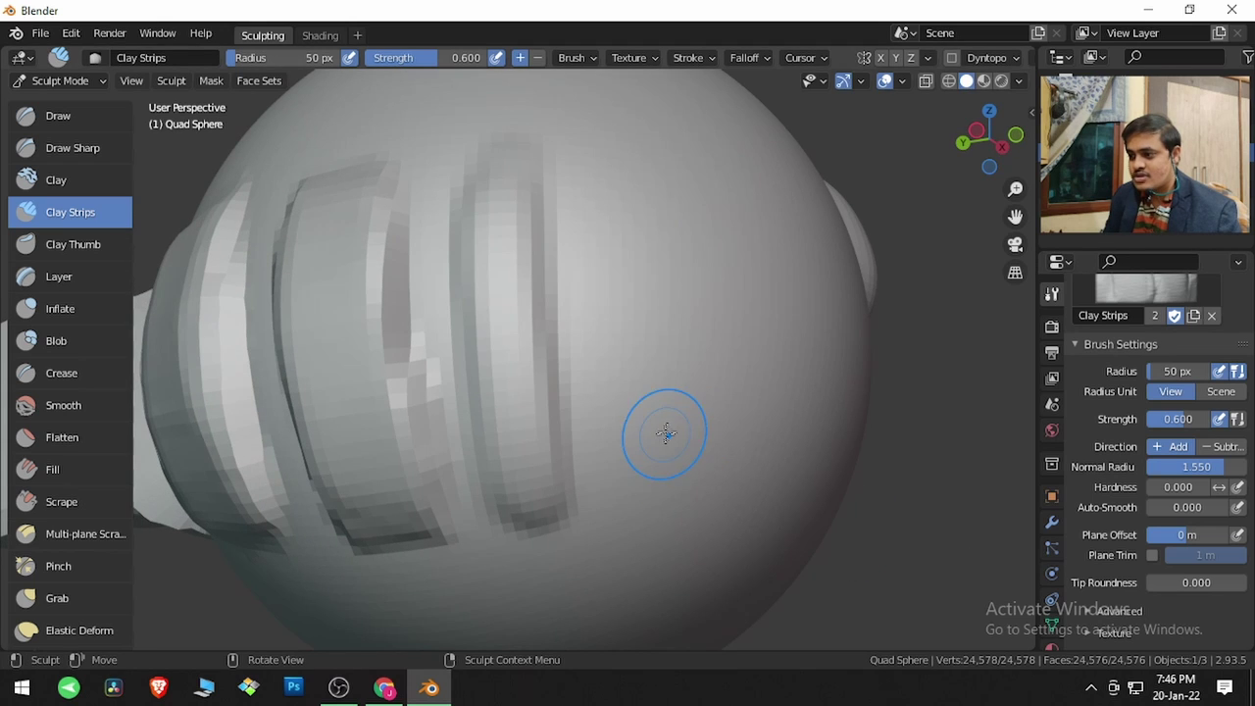
pyautogui.moveTo(653, 211)
pyautogui.mouseDown()
pyautogui.moveTo(656, 429)
pyautogui.moveTo(635, 212)
pyautogui.moveTo(657, 444)
pyautogui.moveTo(640, 214)
pyautogui.moveTo(654, 444)
pyautogui.moveTo(622, 225)
pyautogui.moveTo(648, 454)
pyautogui.moveTo(621, 196)
pyautogui.moveTo(638, 421)
pyautogui.moveTo(627, 211)
pyautogui.moveTo(637, 394)
pyautogui.mouseUp()
pyautogui.moveTo(761, 465)
pyautogui.mouseDown(button='middle')
pyautogui.moveTo(748, 476)
pyautogui.moveTo(638, 451)
pyautogui.mouseUp(button='middle')
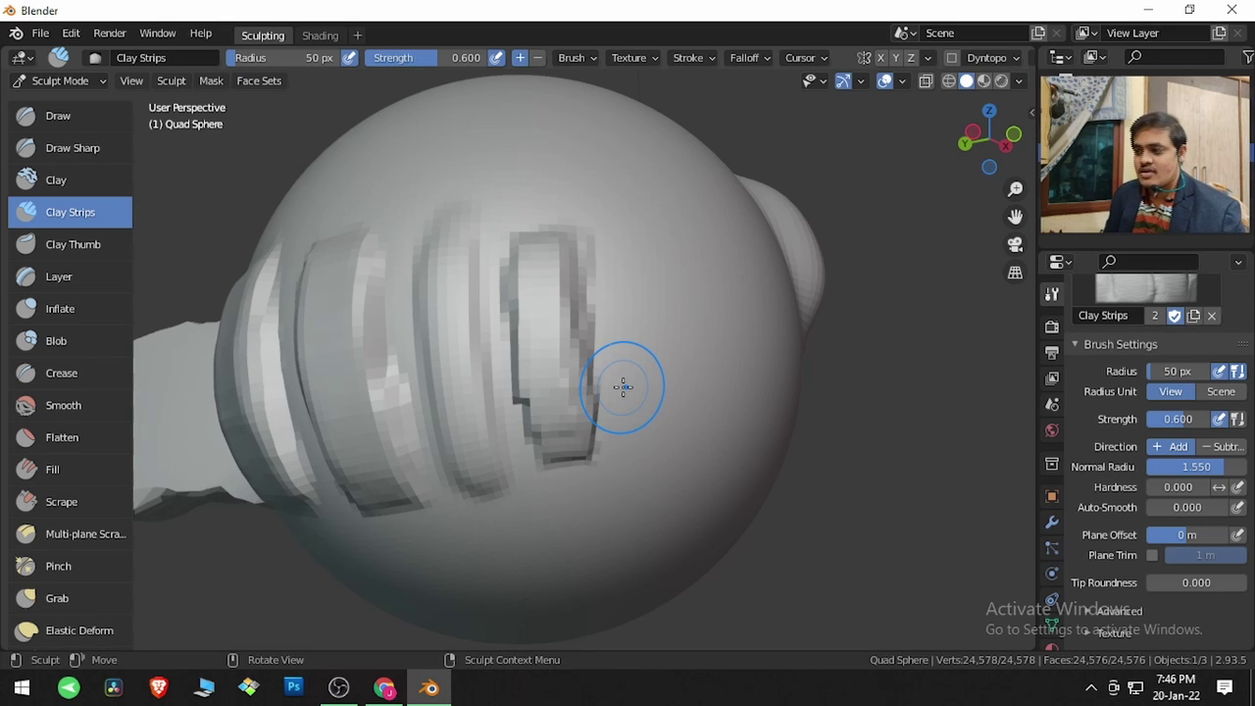
# Switch briefly to Clay Thumb, choose the Layer brush instead, and sculpt a vertical strip beside the last one at 0.05 m Height.
pyautogui.click(88, 250)
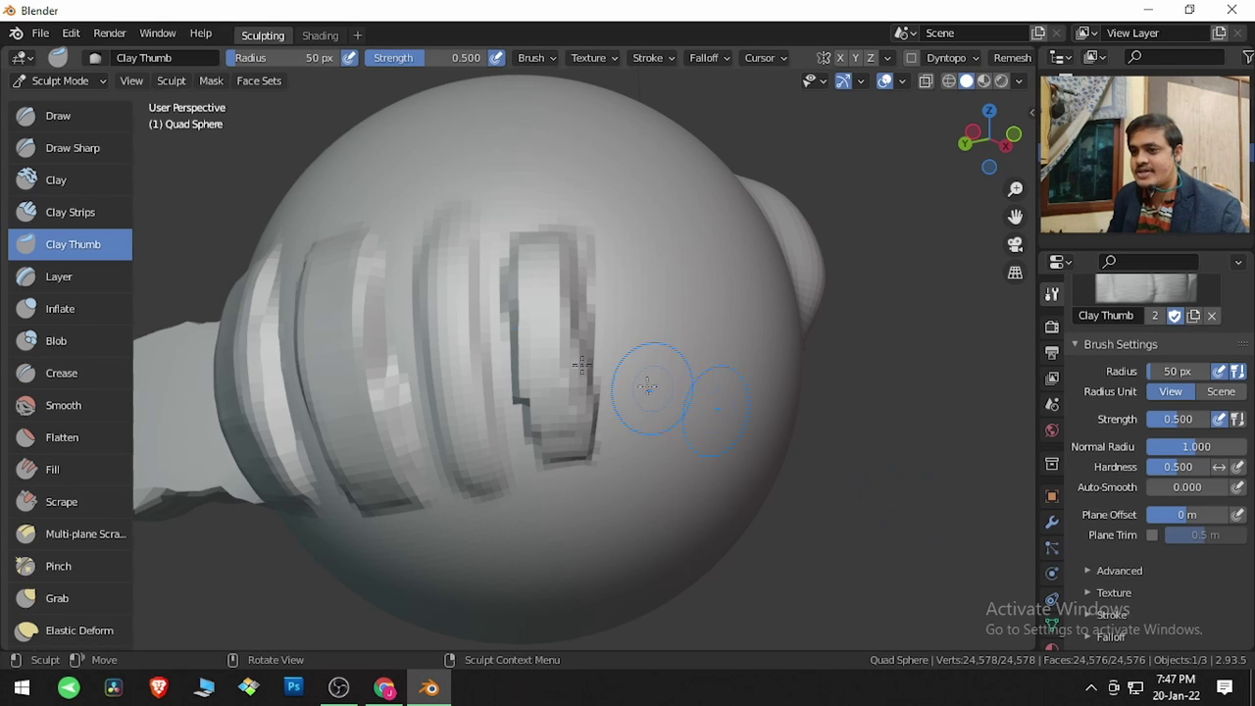
pyautogui.click(116, 280)
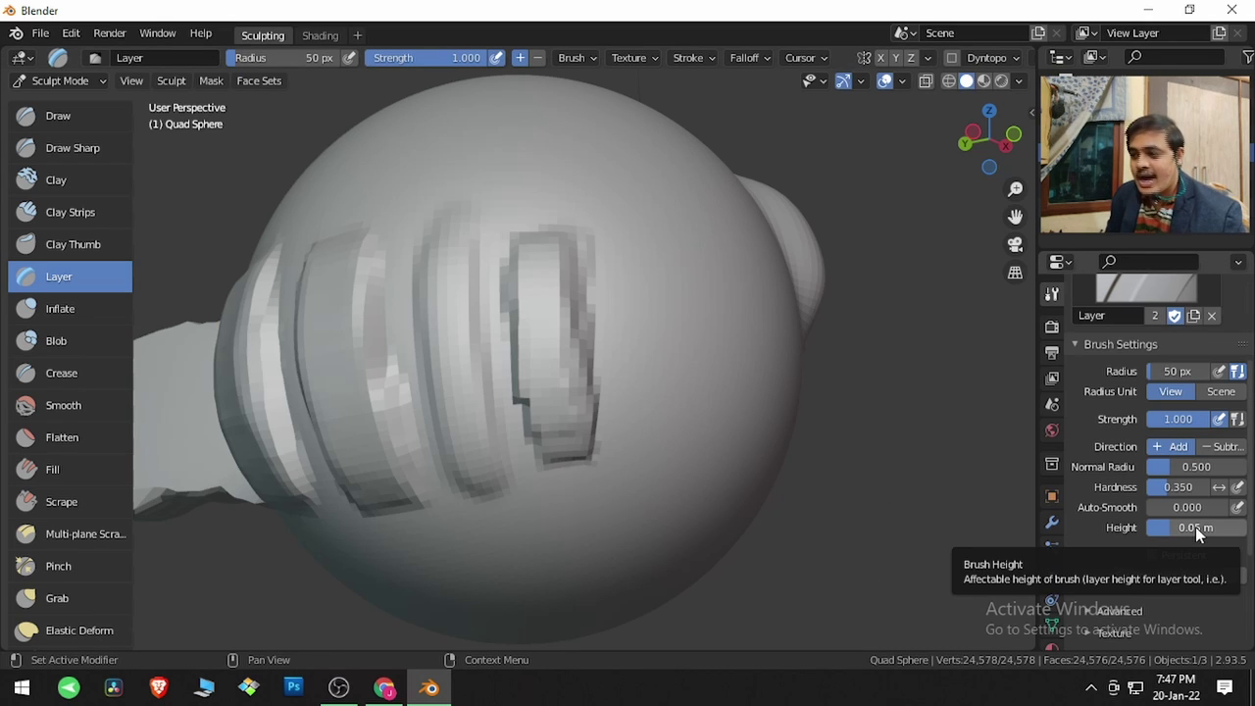
pyautogui.moveTo(908, 468); pyautogui.dragTo(894, 472, button='middle')
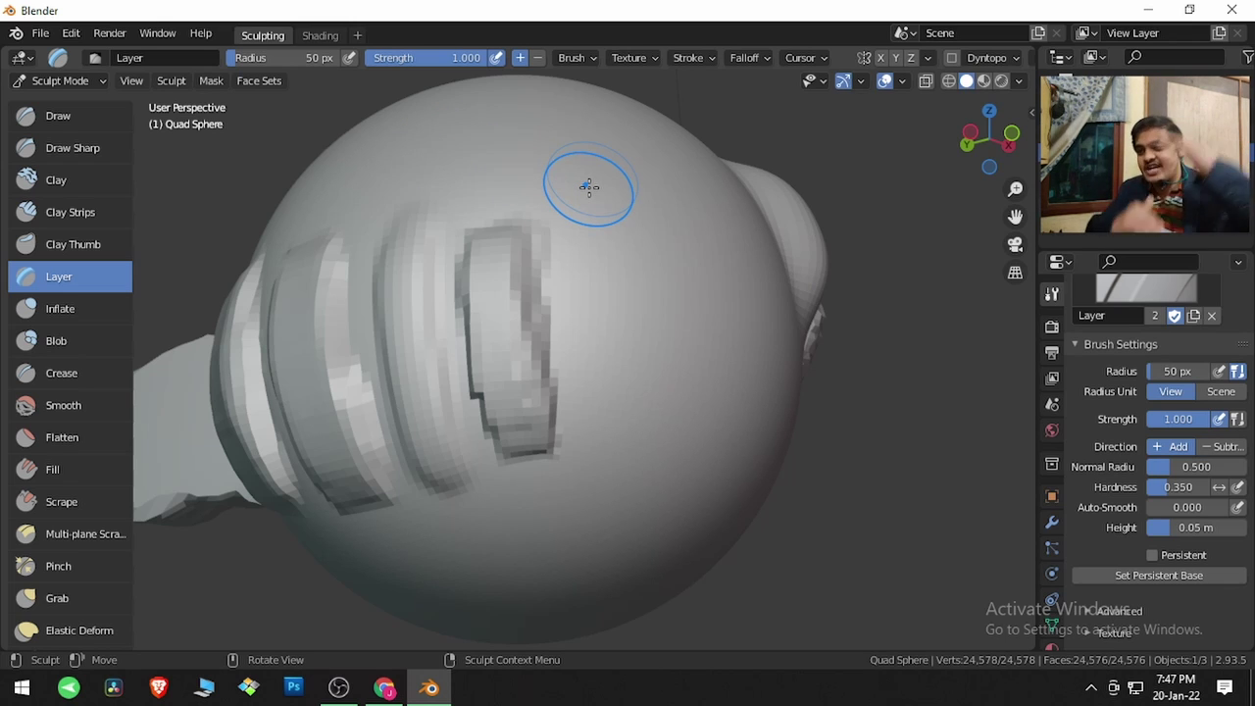
pyautogui.moveTo(591, 244)
pyautogui.mouseDown()
pyautogui.moveTo(604, 247)
pyautogui.moveTo(642, 412)
pyautogui.moveTo(627, 469)
pyautogui.moveTo(610, 257)
pyautogui.mouseUp()
pyautogui.moveTo(924, 532)
pyautogui.mouseDown(button='middle')
pyautogui.moveTo(891, 336)
pyautogui.moveTo(862, 373)
pyautogui.moveTo(840, 358)
pyautogui.moveTo(792, 428)
pyautogui.moveTo(792, 401)
pyautogui.moveTo(687, 397)
pyautogui.moveTo(631, 440)
pyautogui.moveTo(658, 472)
pyautogui.mouseUp(button='middle')
# Set the Layer brush Height to 0.2 m and sculpt another vertical strip beside the previous one.
pyautogui.moveTo(1197, 532); pyautogui.dragTo(1249, 533)
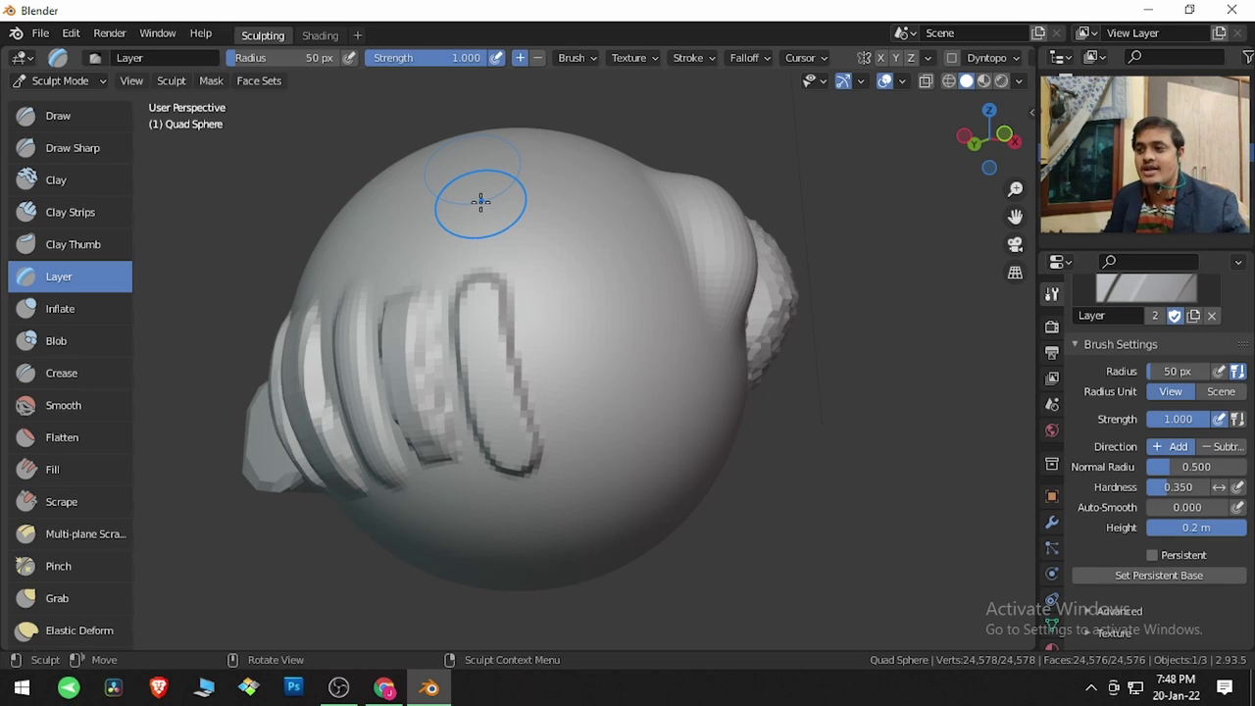
pyautogui.moveTo(525, 260)
pyautogui.mouseDown()
pyautogui.moveTo(565, 284)
pyautogui.moveTo(600, 409)
pyautogui.moveTo(592, 438)
pyautogui.mouseUp()
pyautogui.moveTo(577, 313); pyautogui.dragTo(597, 412)
pyautogui.moveTo(630, 512)
pyautogui.mouseDown(button='middle')
pyautogui.moveTo(636, 364)
pyautogui.moveTo(599, 333)
pyautogui.mouseUp(button='middle')
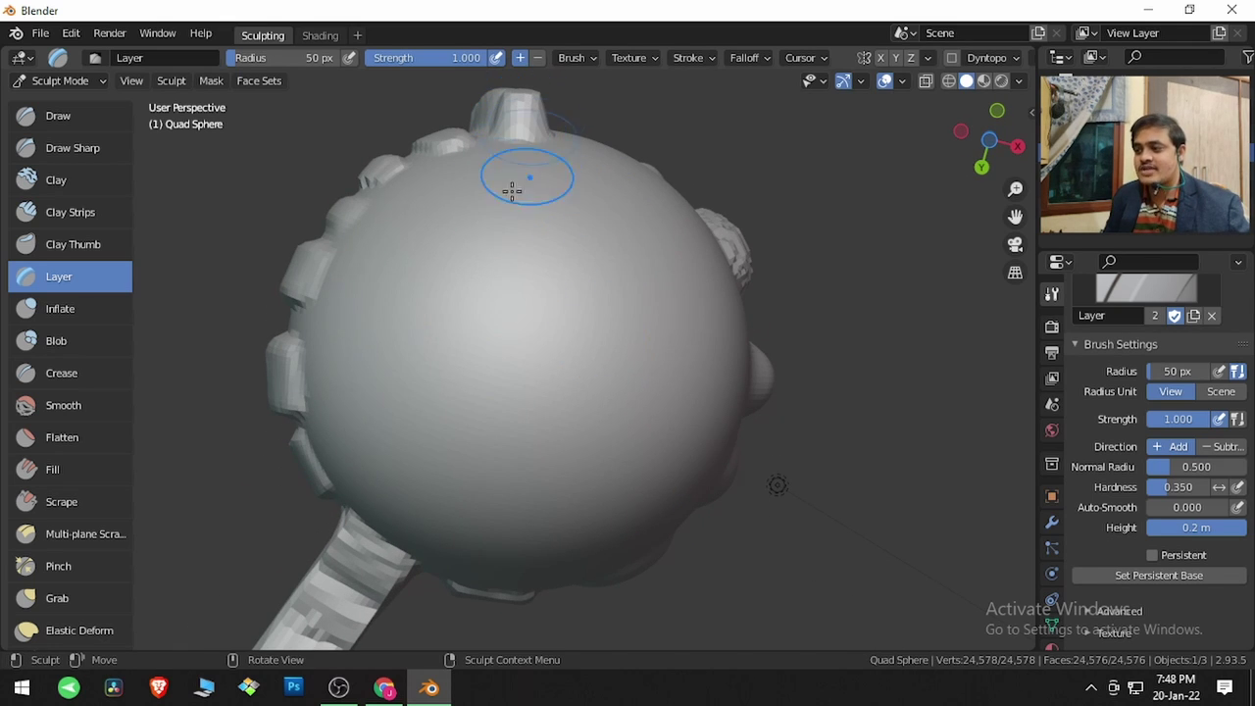
# Set the Layer brush Height to 0.5 m and sculpt a further vertical strip for comparison.
pyautogui.click(1213, 527)
pyautogui.write('0.5')
pyautogui.press('Return')
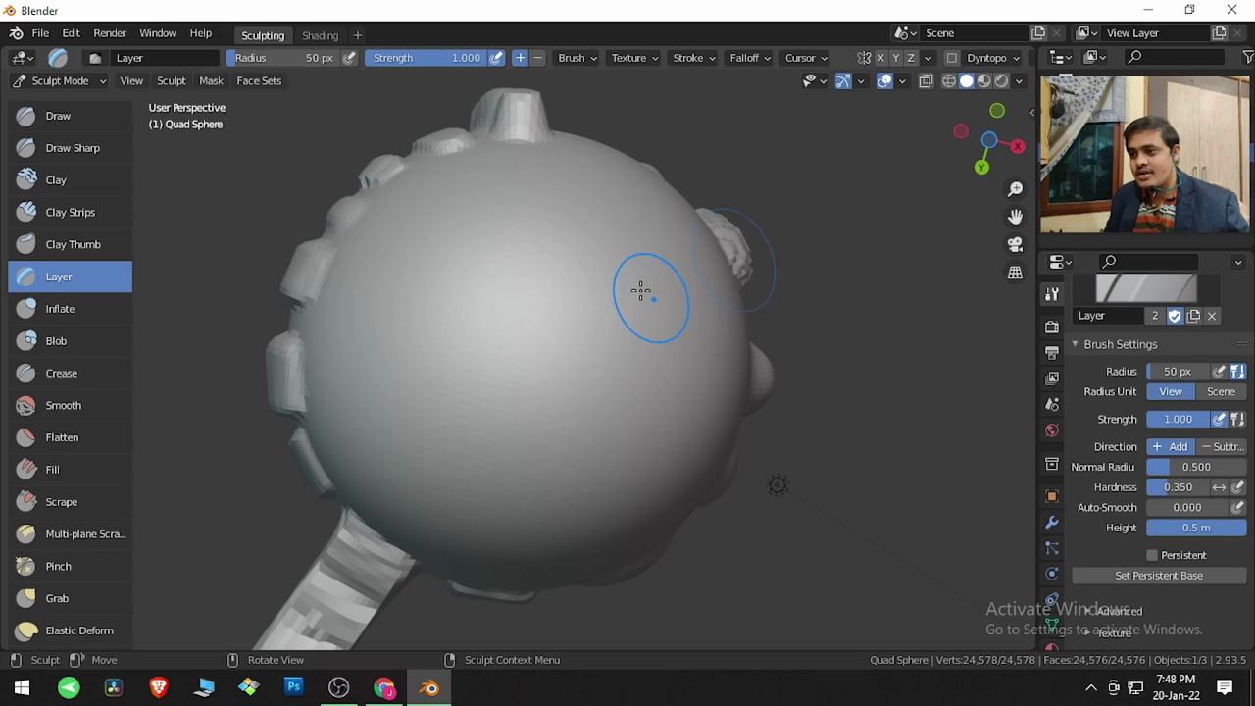
pyautogui.moveTo(563, 295); pyautogui.dragTo(549, 442, button='middle')
pyautogui.moveTo(555, 230)
pyautogui.mouseDown()
pyautogui.moveTo(573, 332)
pyautogui.moveTo(627, 364)
pyautogui.mouseUp()
pyautogui.moveTo(656, 452)
pyautogui.mouseDown(button='middle')
pyautogui.moveTo(560, 451)
pyautogui.moveTo(648, 465)
pyautogui.mouseUp(button='middle')
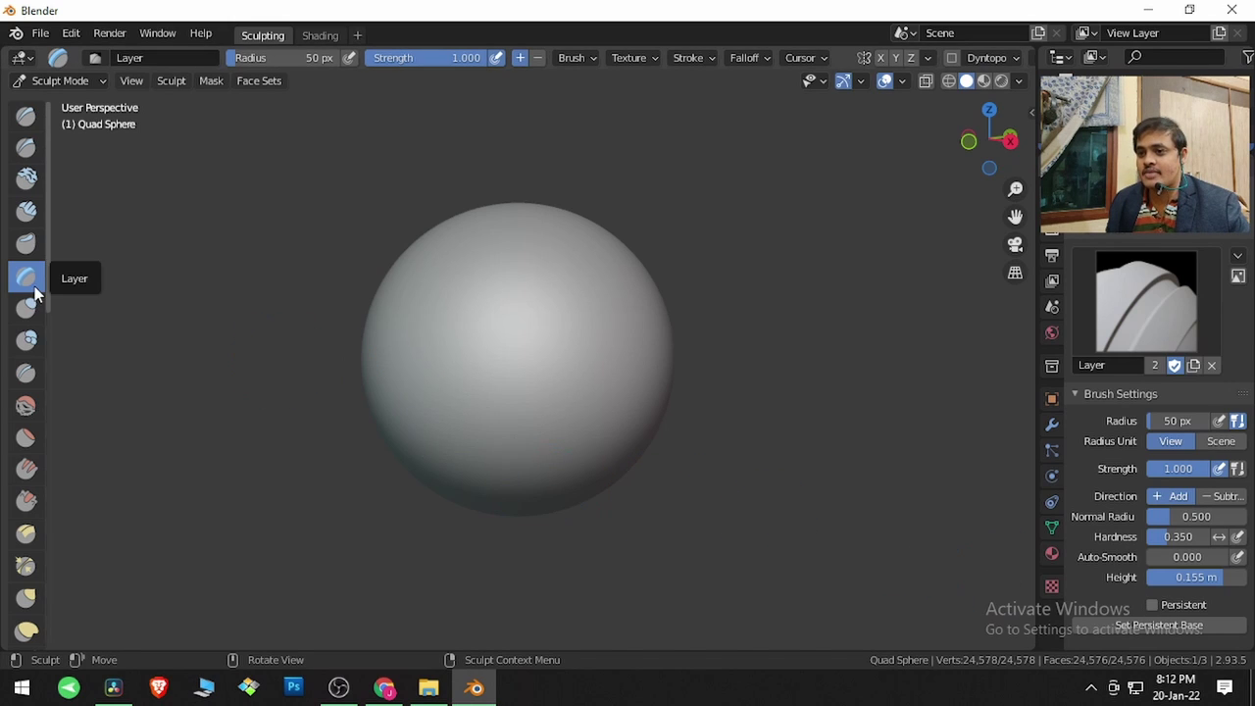
# Widen the brush list to show names and sculpt crossing horizontal and vertical Layer strips on the plain sphere.
pyautogui.moveTo(49, 281); pyautogui.dragTo(132, 283)
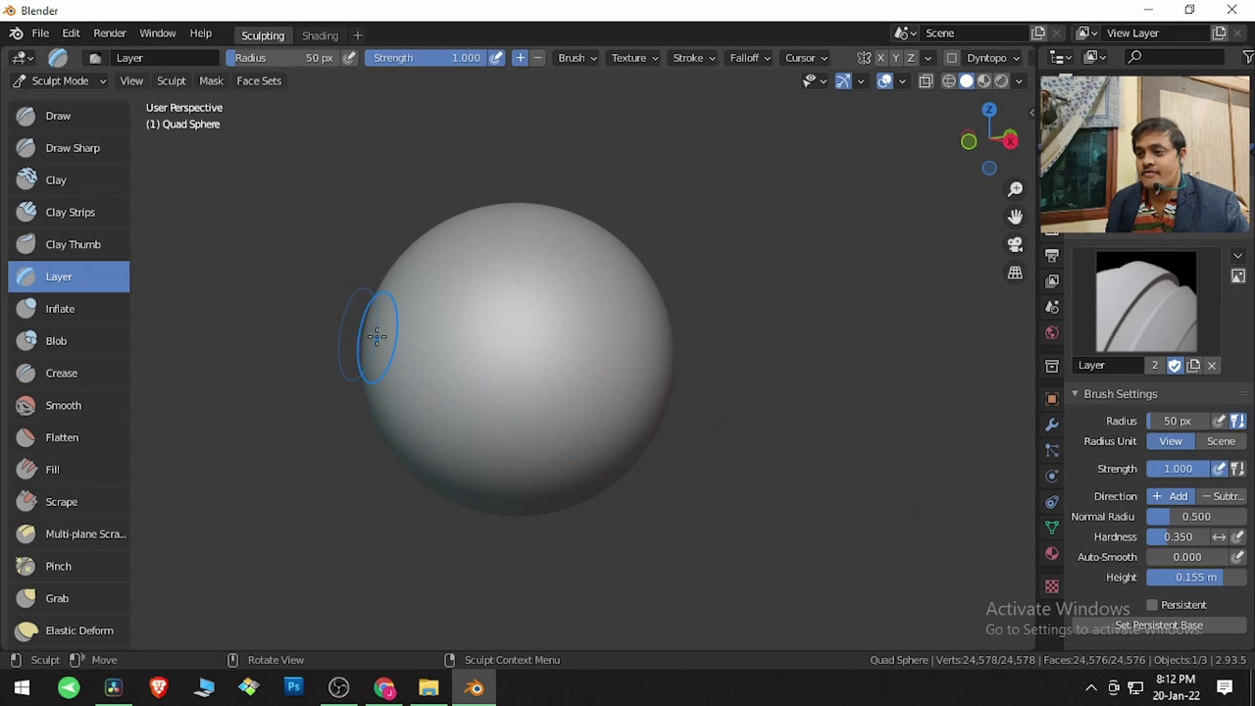
pyautogui.moveTo(425, 342); pyautogui.dragTo(650, 342)
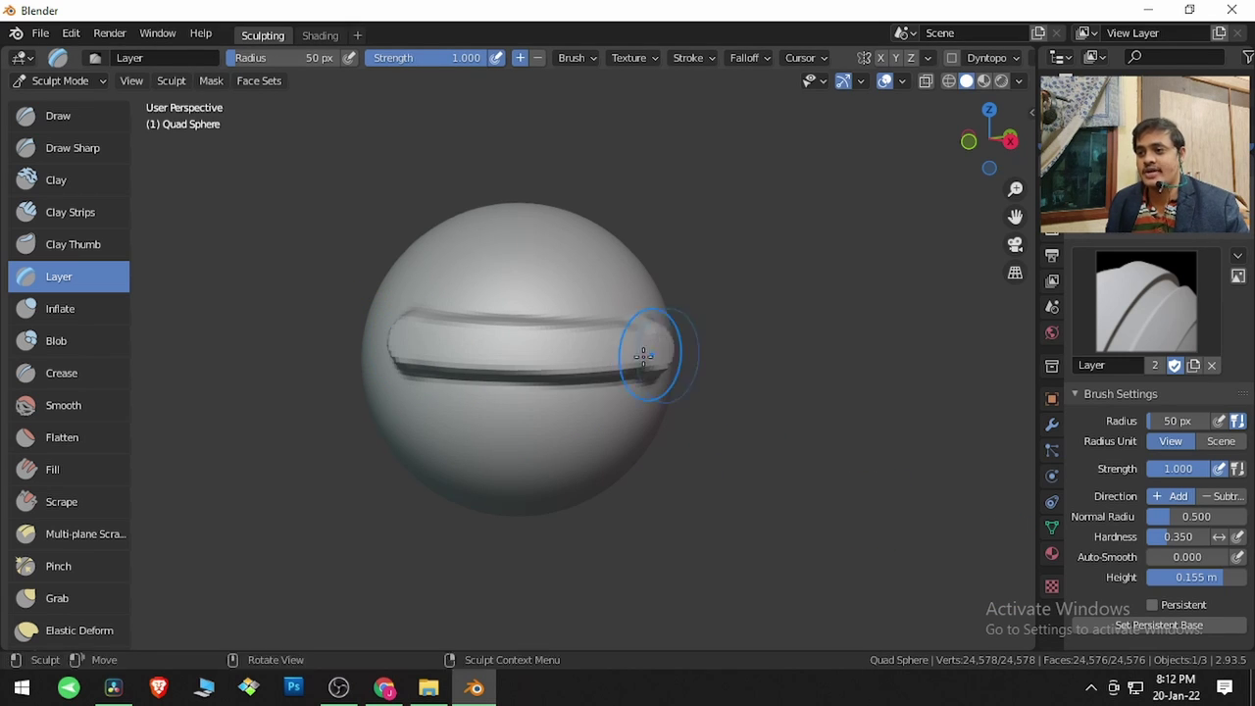
pyautogui.moveTo(530, 265); pyautogui.dragTo(529, 461)
pyautogui.moveTo(602, 435); pyautogui.dragTo(518, 366, button='middle')
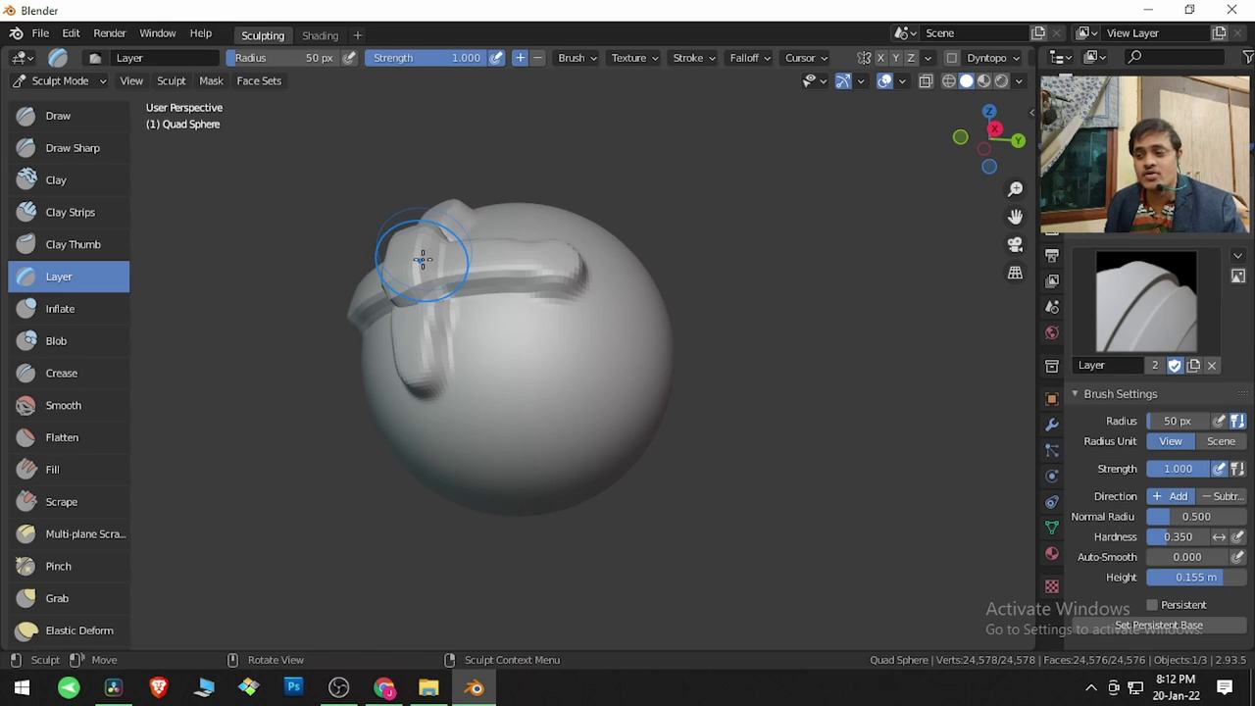
# Undo the crossing Layer strips, enable Persistent, and set the persistent base on the smooth sphere.
pyautogui.hotkey('ctrl', 'z')
pyautogui.hotkey('ctrl', 'z')
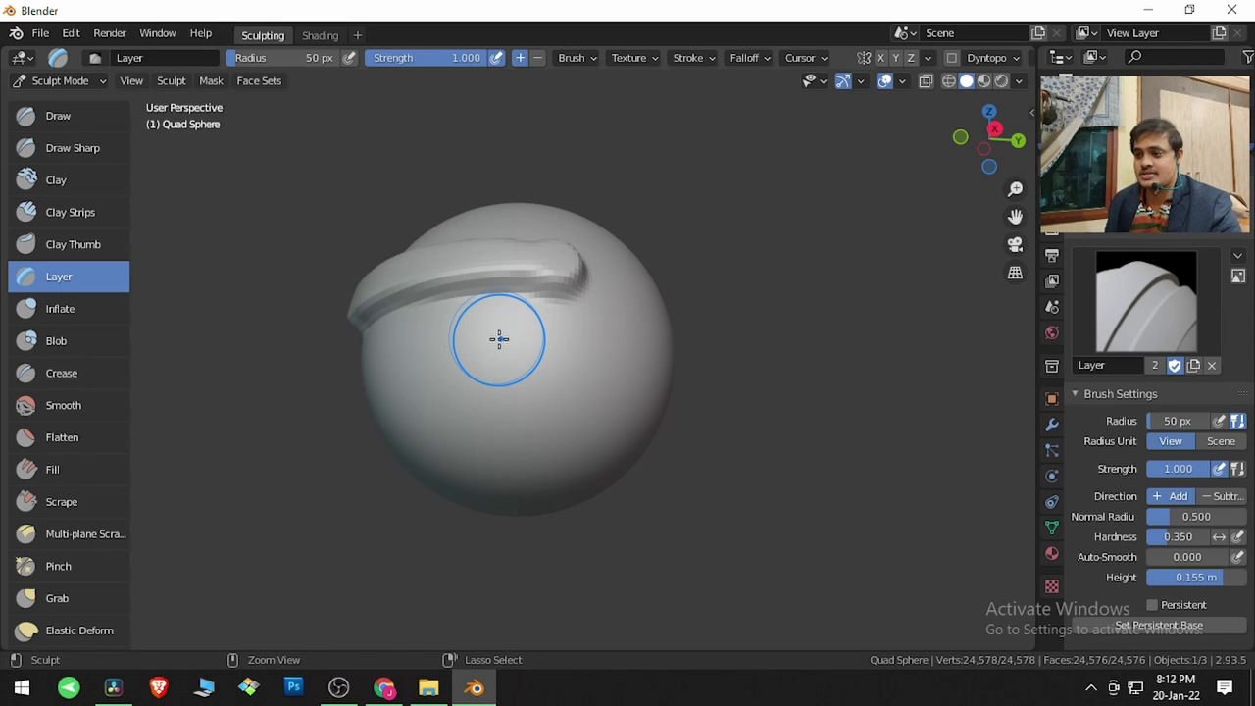
pyautogui.click(1151, 606)
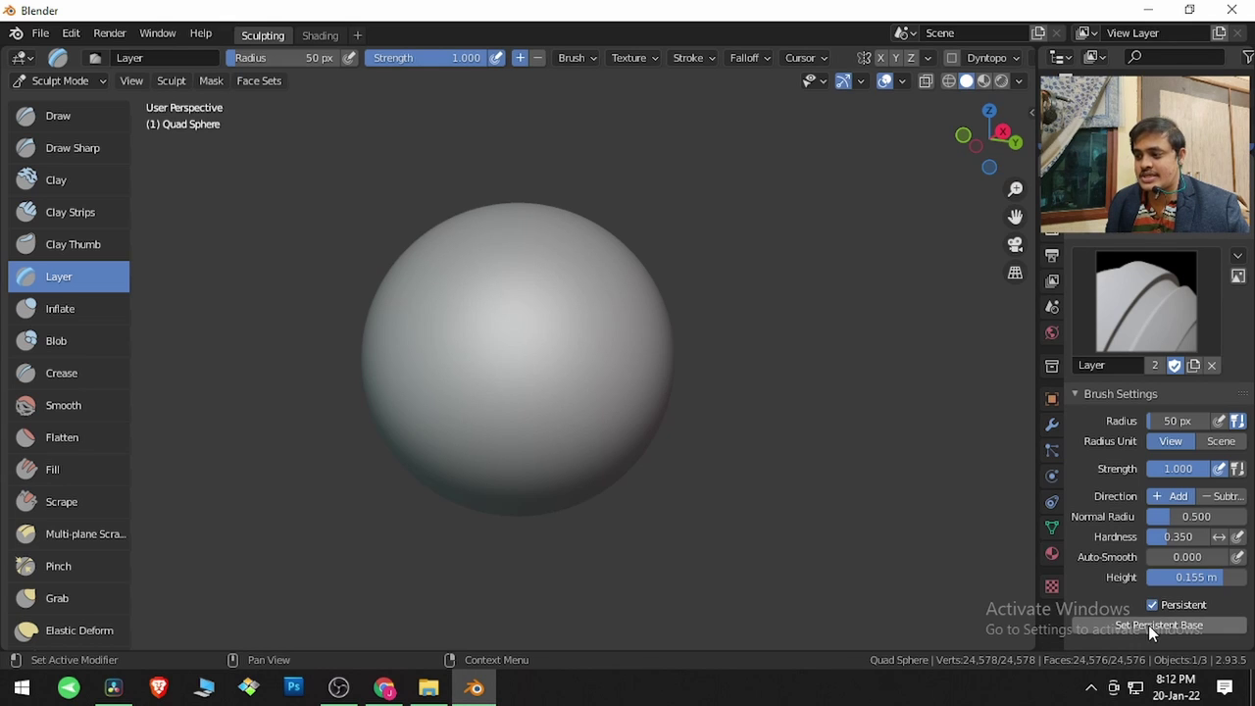
pyautogui.click(1148, 624)
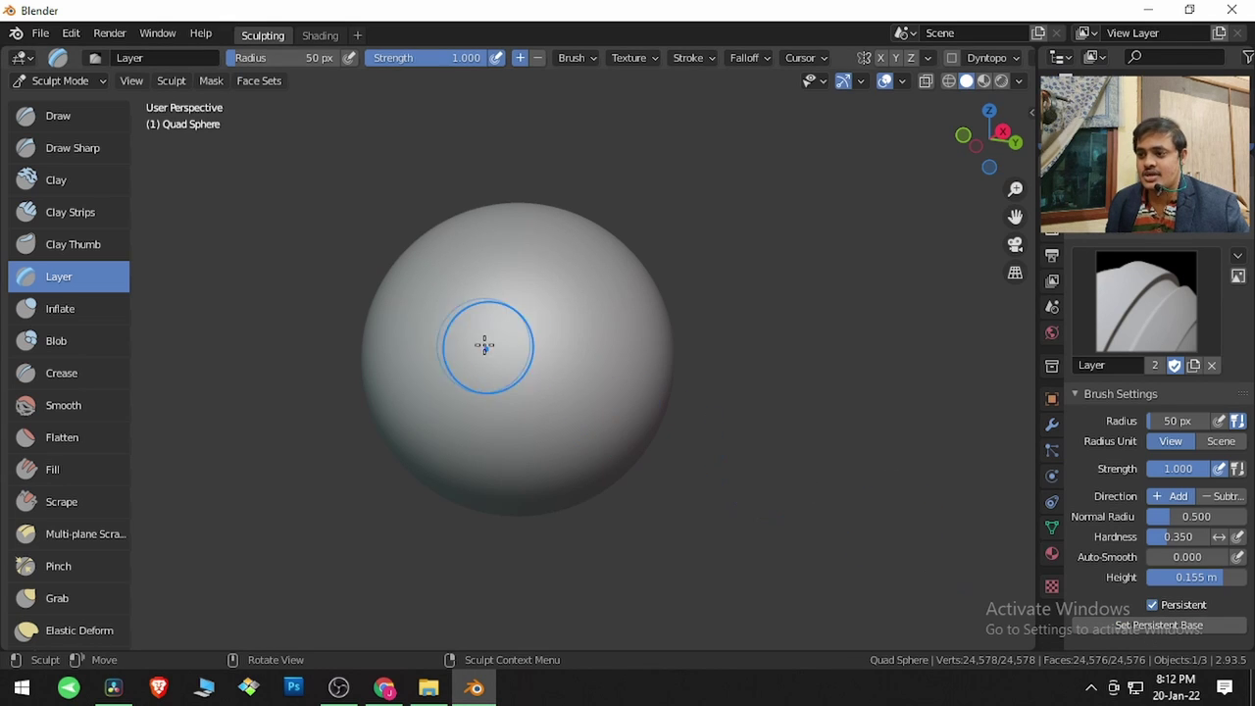
# Sculpt a horizontal and a vertical Layer stroke as a cross, plus diagonal strokes over it, using the persistent base.
pyautogui.moveTo(422, 344); pyautogui.dragTo(653, 344)
pyautogui.moveTo(530, 275); pyautogui.dragTo(530, 467)
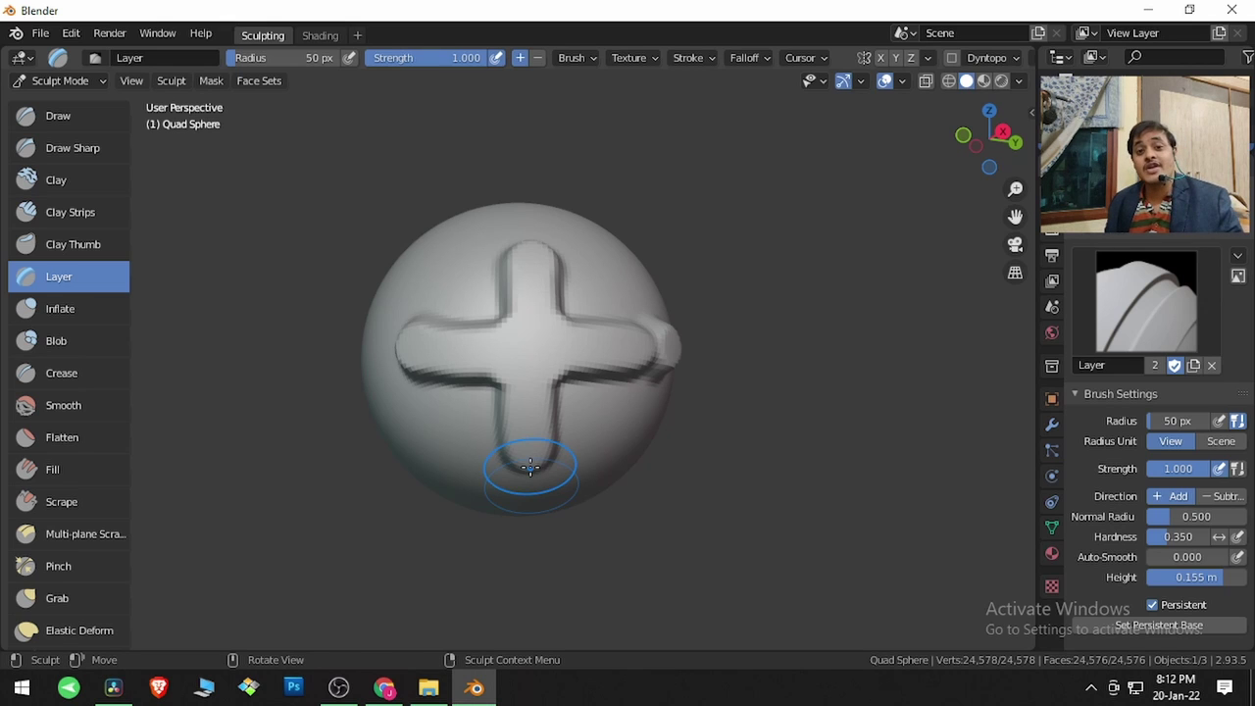
pyautogui.moveTo(529, 467)
pyautogui.mouseDown()
pyautogui.moveTo(568, 411)
pyautogui.moveTo(441, 274)
pyautogui.mouseUp()
pyautogui.moveTo(462, 412)
pyautogui.mouseDown()
pyautogui.moveTo(559, 357)
pyautogui.moveTo(619, 294)
pyautogui.mouseUp()
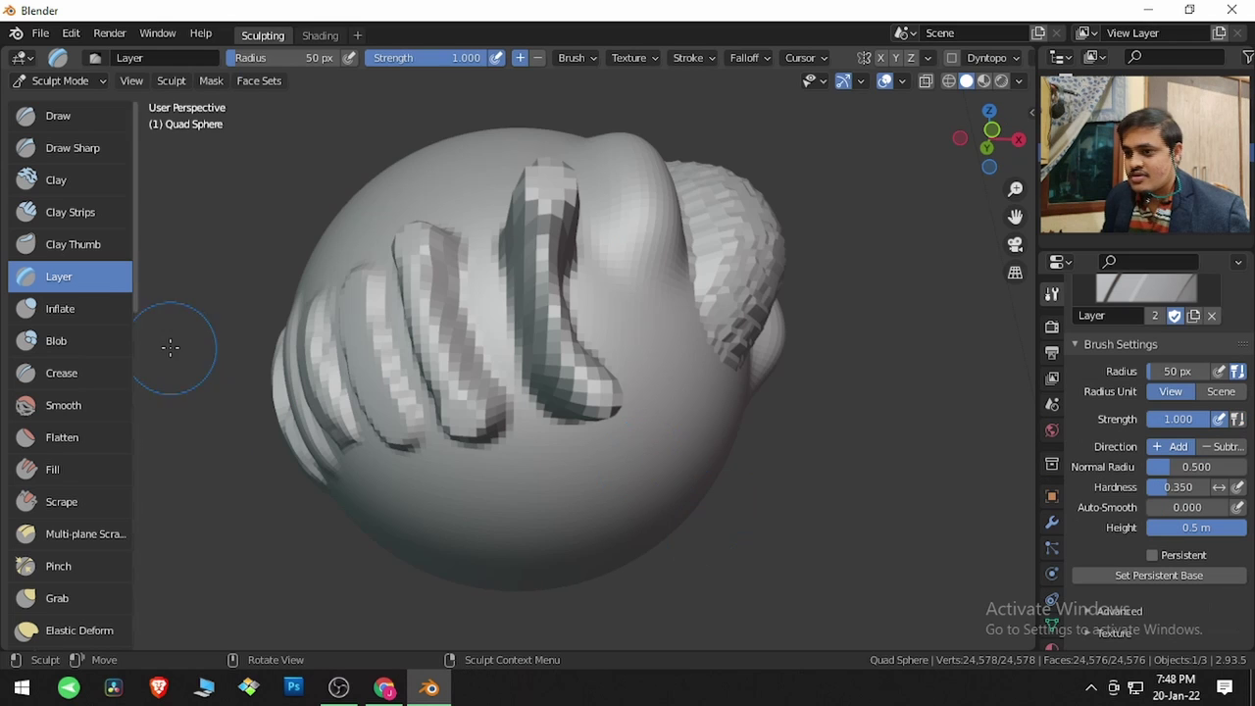
# Select the Inflate brush and undo the Layer strips and the last Clay Strips strip on the sphere.
pyautogui.click(69, 312)
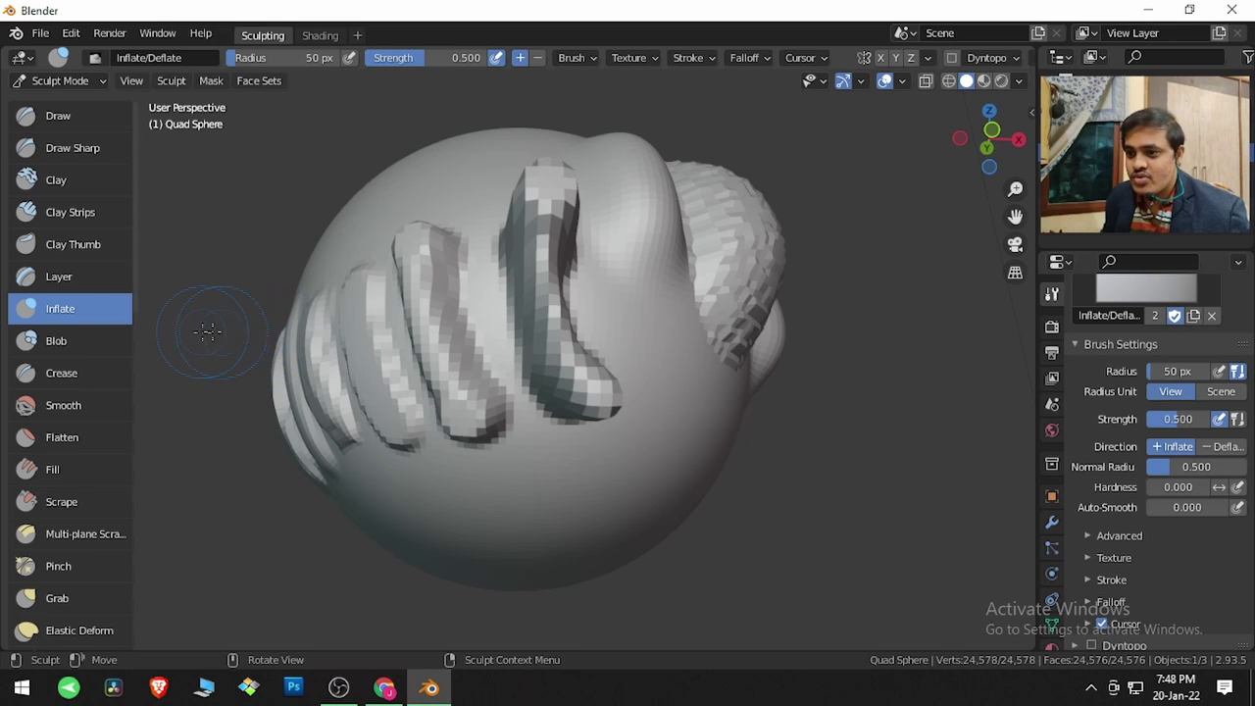
pyautogui.hotkey('ctrl', 'z')
pyautogui.hotkey('ctrl', 'z')
pyautogui.hotkey('ctrl', 'z')
pyautogui.hotkey('ctrl', 'z')
pyautogui.hotkey('ctrl', 'z')
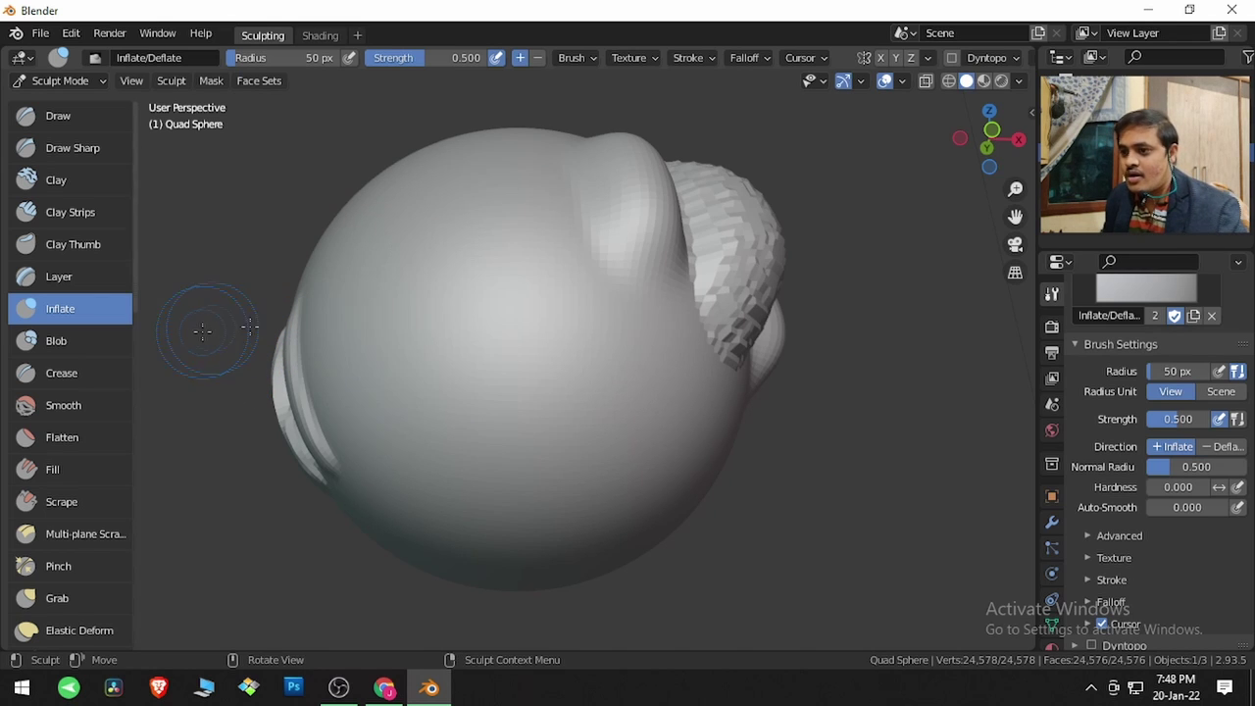
# Sculpt one bump with the Blob brush at Magnify 0.500 and a second beside it at Magnify 1.000.
pyautogui.moveTo(451, 340); pyautogui.dragTo(512, 359, button='middle')
pyautogui.click(94, 342)
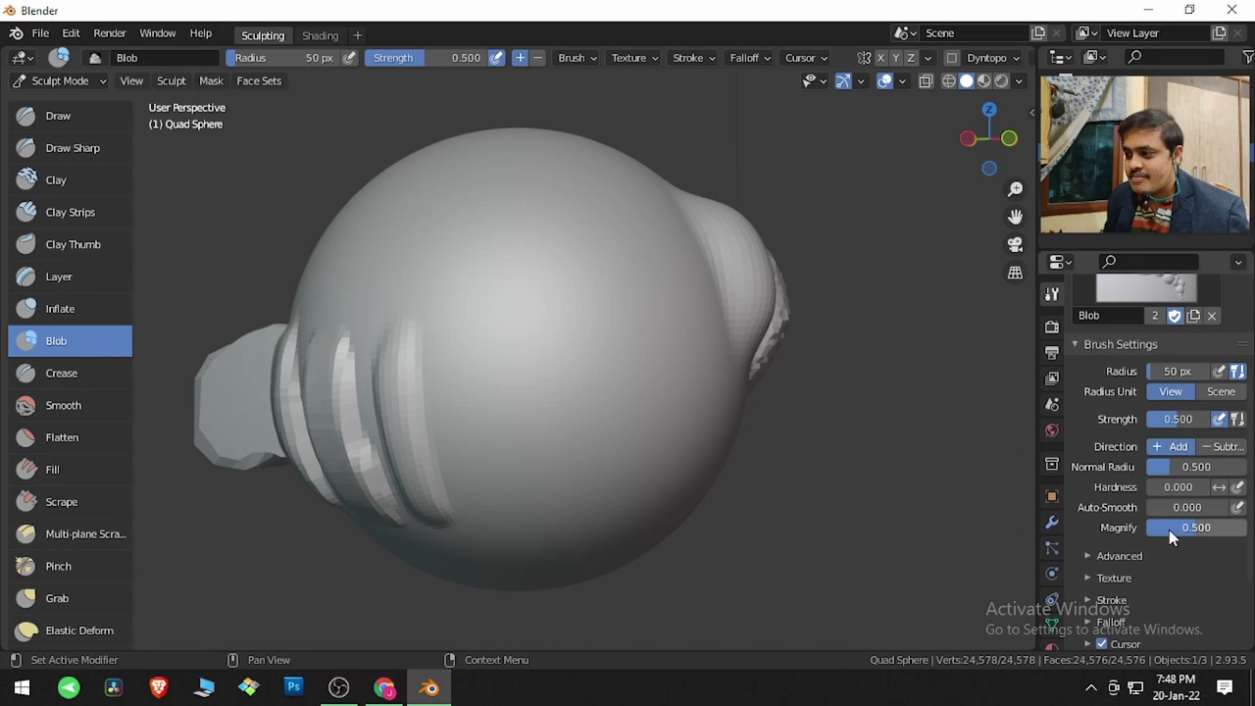
pyautogui.moveTo(523, 313)
pyautogui.mouseDown()
pyautogui.moveTo(537, 328)
pyautogui.moveTo(521, 327)
pyautogui.moveTo(519, 308)
pyautogui.moveTo(534, 325)
pyautogui.mouseUp()
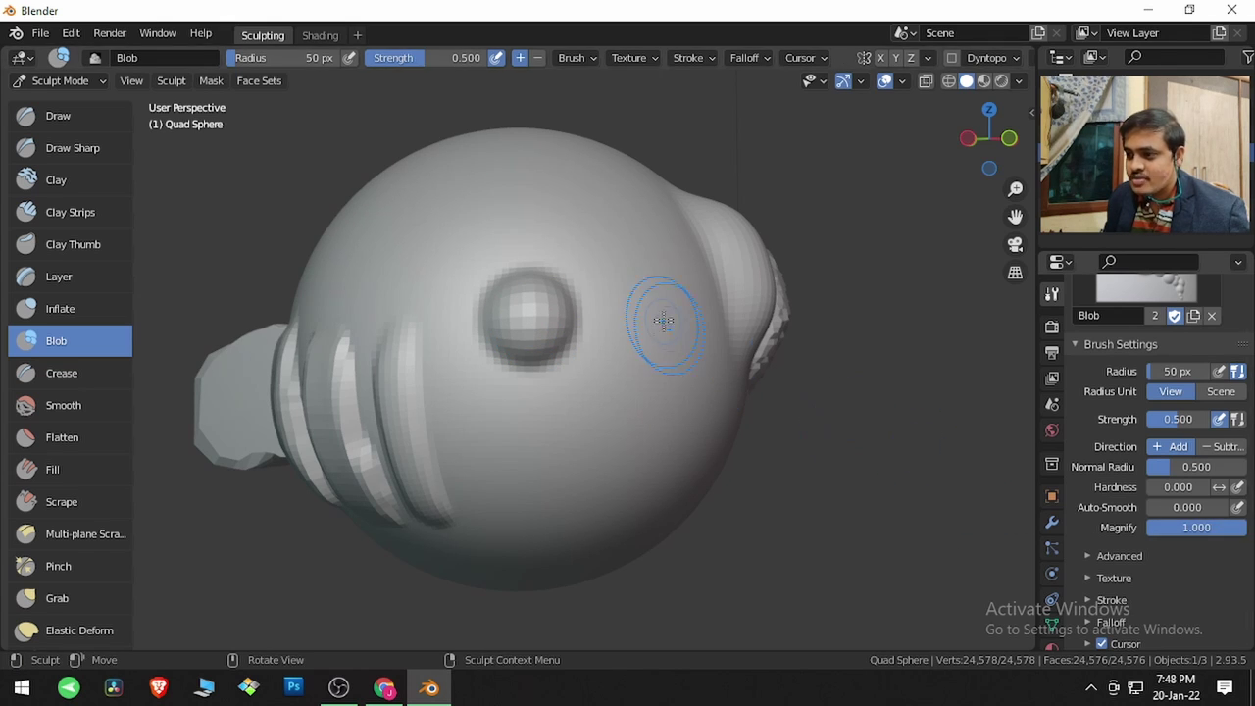
pyautogui.moveTo(636, 286)
pyautogui.mouseDown()
pyautogui.moveTo(645, 316)
pyautogui.moveTo(634, 286)
pyautogui.moveTo(633, 311)
pyautogui.moveTo(651, 291)
pyautogui.moveTo(637, 282)
pyautogui.moveTo(651, 303)
pyautogui.moveTo(648, 287)
pyautogui.moveTo(631, 300)
pyautogui.moveTo(653, 311)
pyautogui.moveTo(649, 280)
pyautogui.moveTo(641, 313)
pyautogui.moveTo(658, 299)
pyautogui.moveTo(636, 281)
pyautogui.moveTo(632, 307)
pyautogui.moveTo(668, 294)
pyautogui.mouseUp()
pyautogui.moveTo(668, 294); pyautogui.dragTo(624, 180, button='middle')
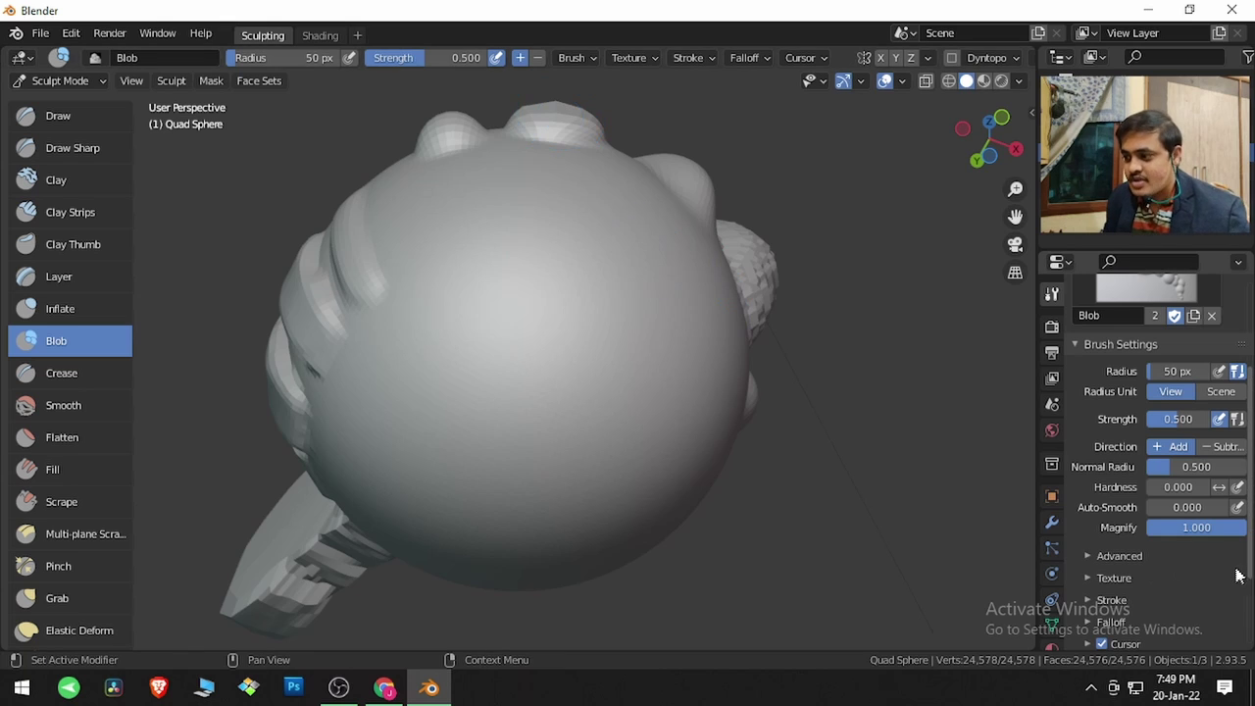
# Reset the Blob brush's Magnify to its default value and bring both bumps back into view.
pyautogui.rightClick(1215, 535)
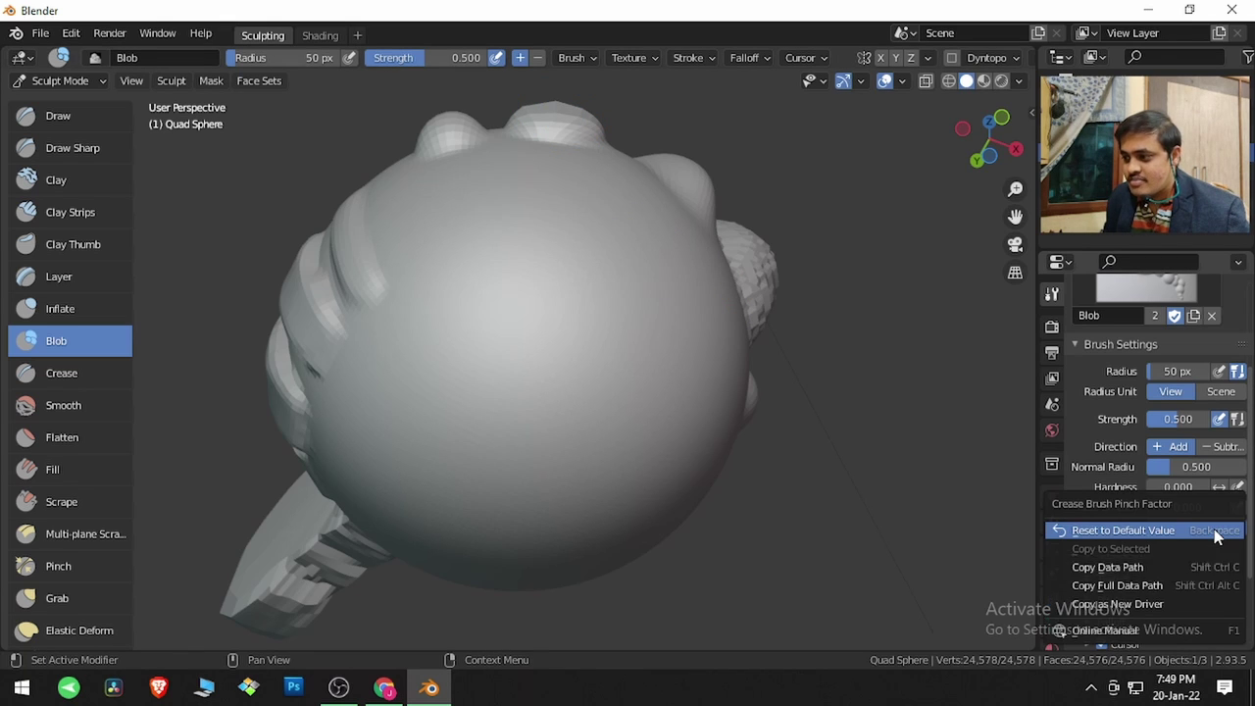
pyautogui.click(1215, 532)
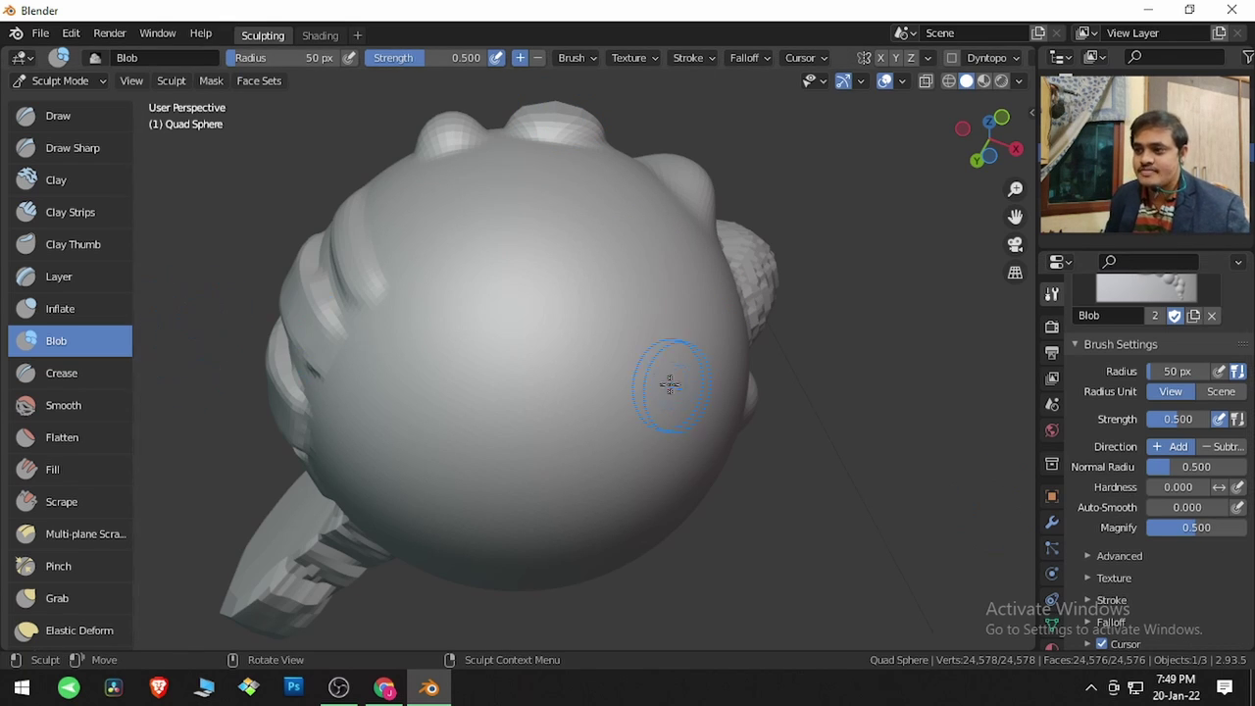
pyautogui.moveTo(669, 383); pyautogui.dragTo(437, 451, button='middle')
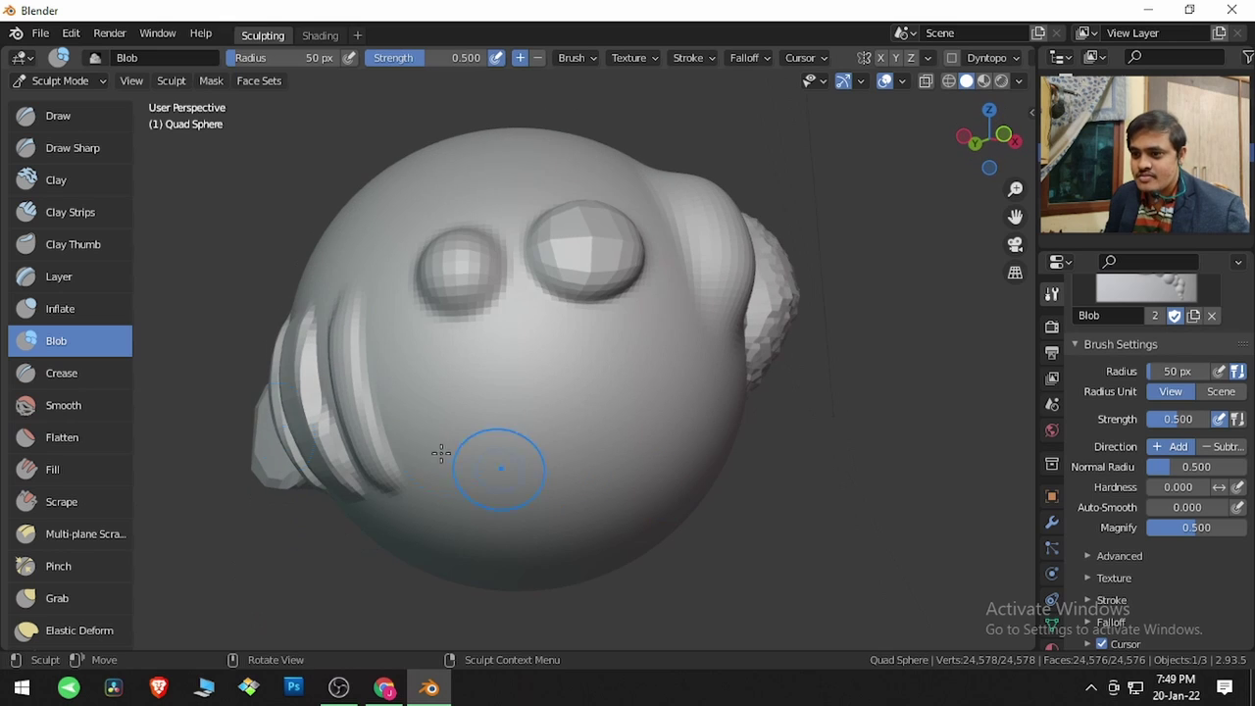
# Carve a vertical groove beside the nearest strip with the Crease brush at Pinch 0.500, and carve over it again at Pinch 1.000.
pyautogui.click(35, 372)
pyautogui.moveTo(367, 409); pyautogui.dragTo(462, 386, button='middle')
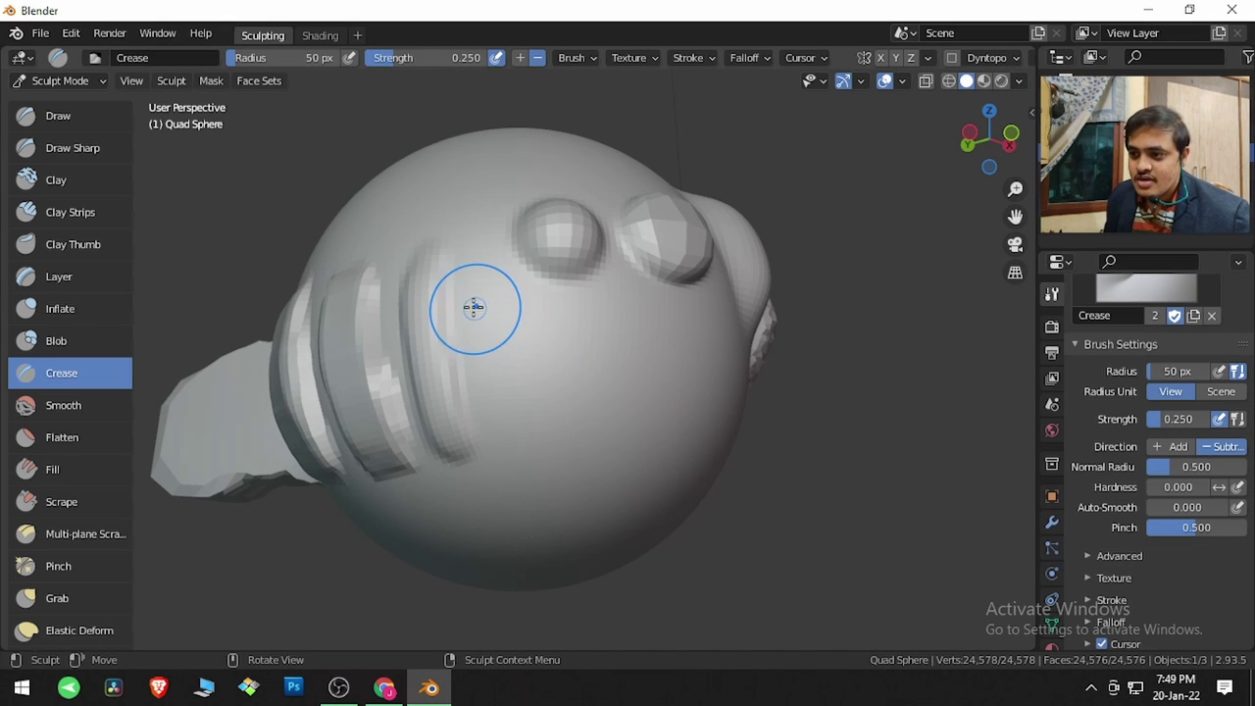
pyautogui.moveTo(457, 300)
pyautogui.mouseDown()
pyautogui.moveTo(448, 294)
pyautogui.moveTo(471, 395)
pyautogui.moveTo(457, 285)
pyautogui.moveTo(480, 407)
pyautogui.moveTo(458, 323)
pyautogui.moveTo(476, 380)
pyautogui.mouseUp()
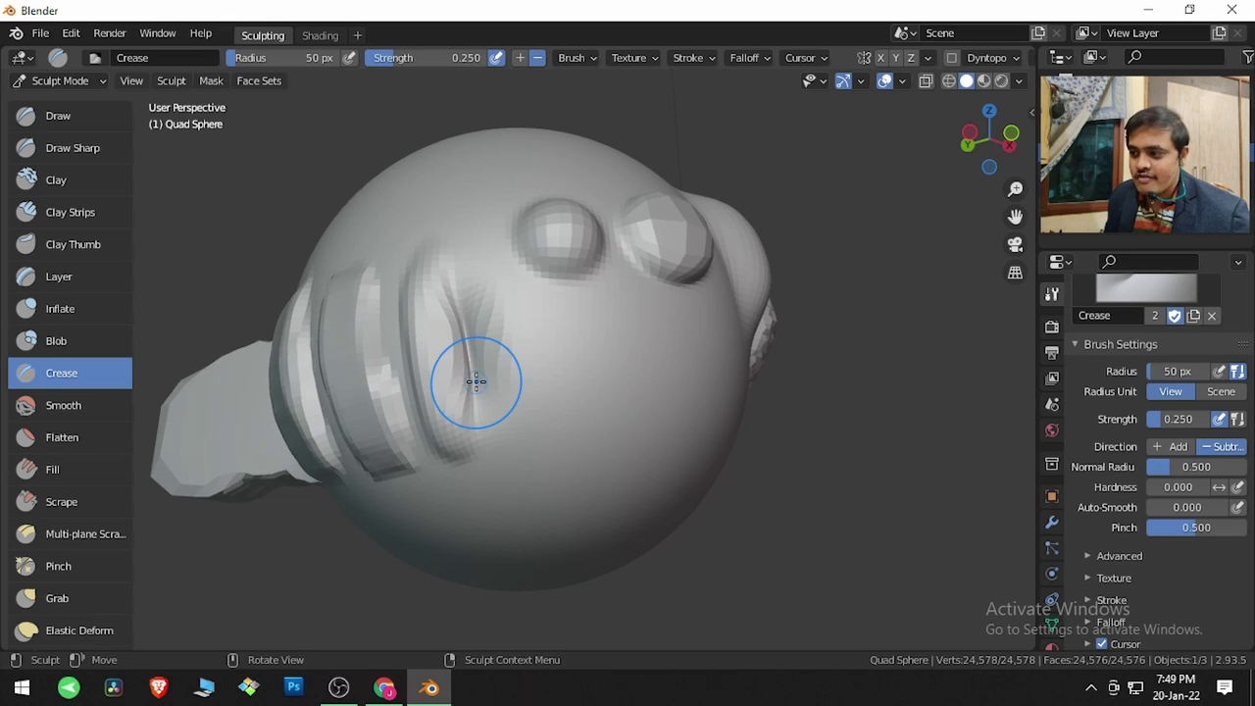
pyautogui.moveTo(1161, 534); pyautogui.dragTo(1242, 528)
pyautogui.moveTo(452, 302)
pyautogui.mouseDown()
pyautogui.moveTo(483, 409)
pyautogui.moveTo(469, 294)
pyautogui.mouseUp()
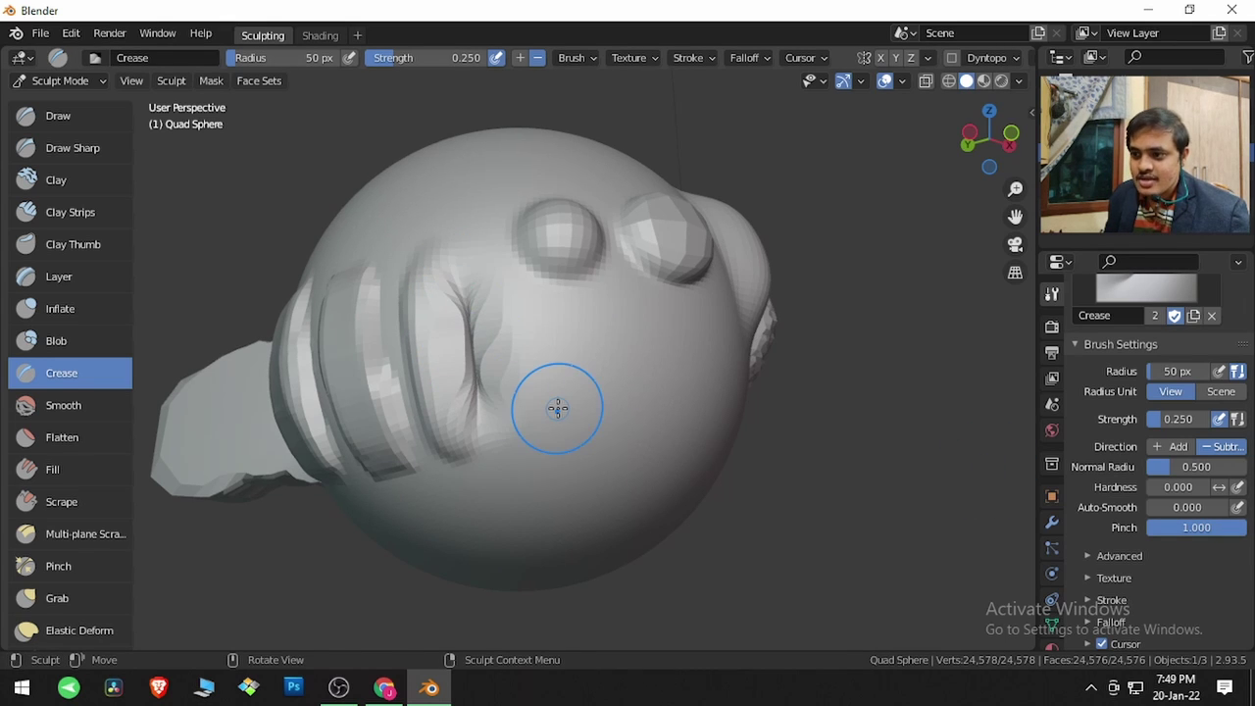